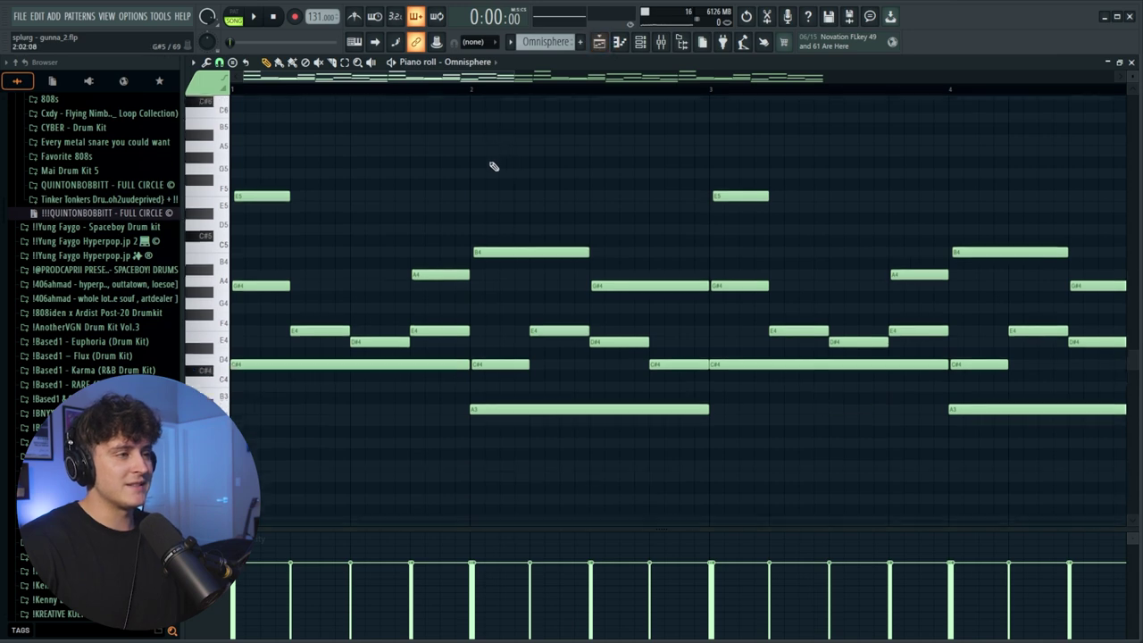
# - Review the whole existing Omnisphere melody in the piano roll and play back its opening
pyautogui.scroll(-3, 376, 96)
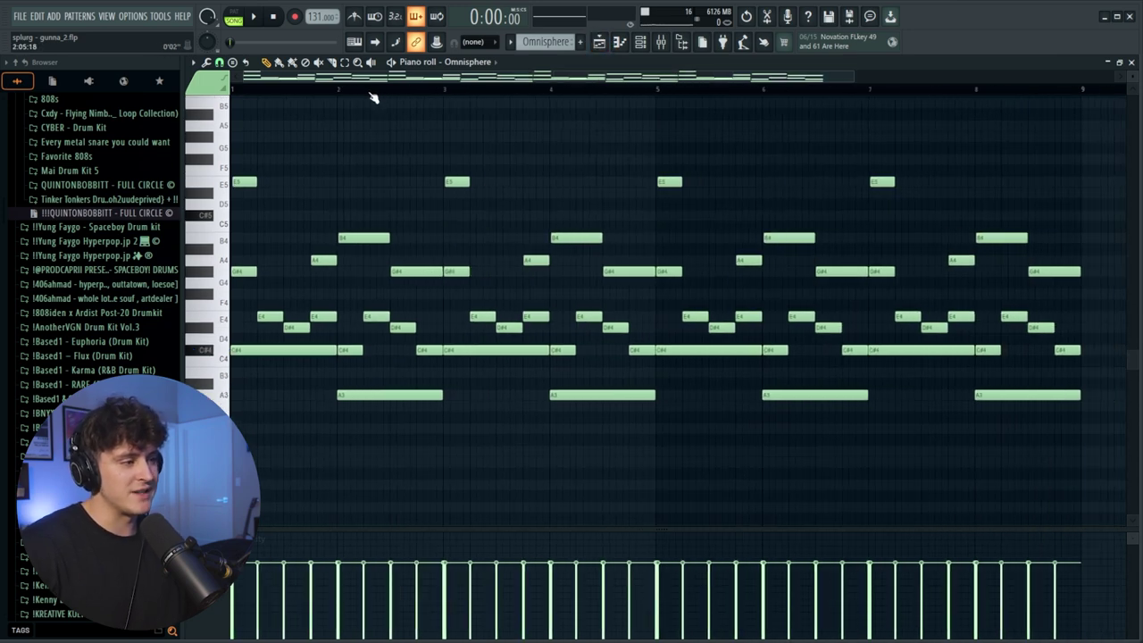
pyautogui.scroll(-1, 373, 96)
pyautogui.press('space')
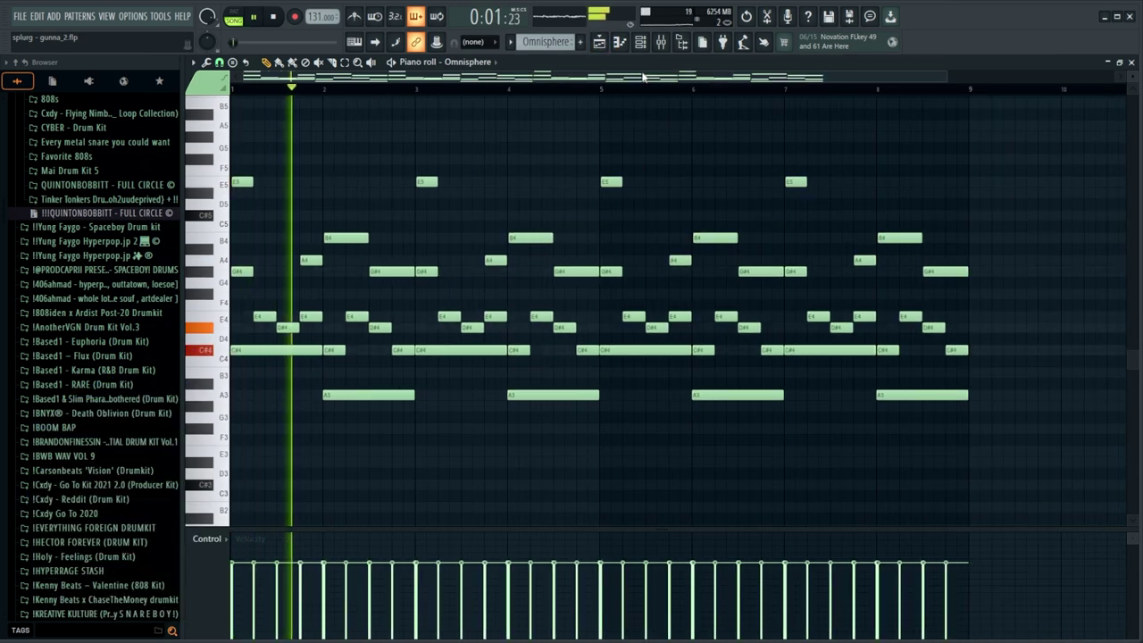
pyautogui.press('space')
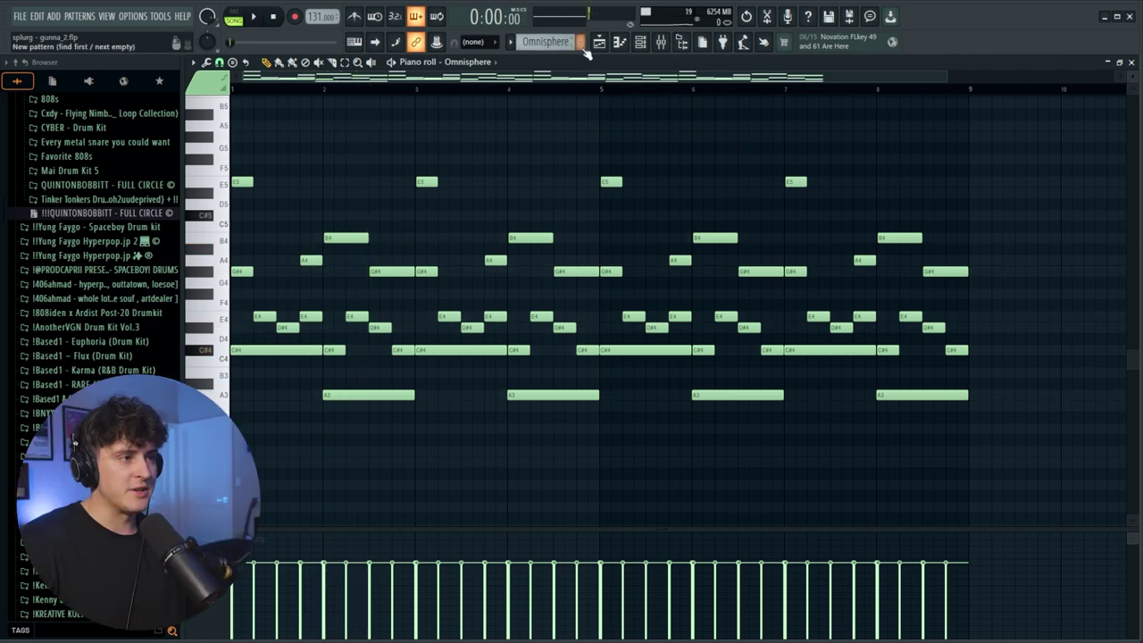
# - Create a new empty pattern and set the piano roll's scale highlighting to C# Minor Natural (Aeolian)
pyautogui.press('F4')
pyautogui.click(598, 57)
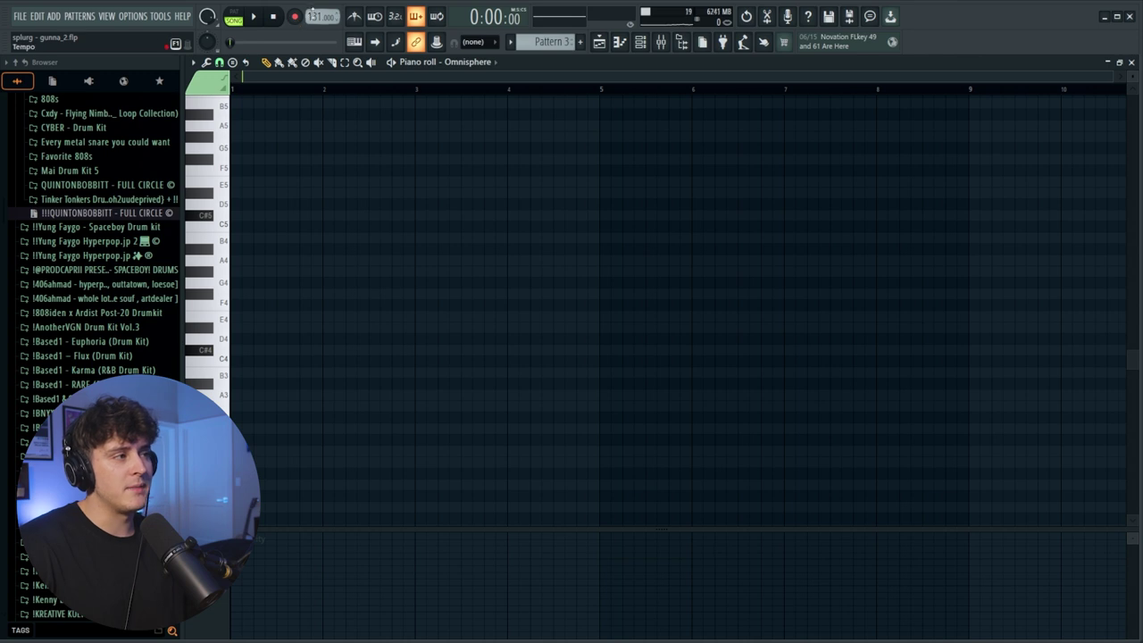
pyautogui.click(195, 63)
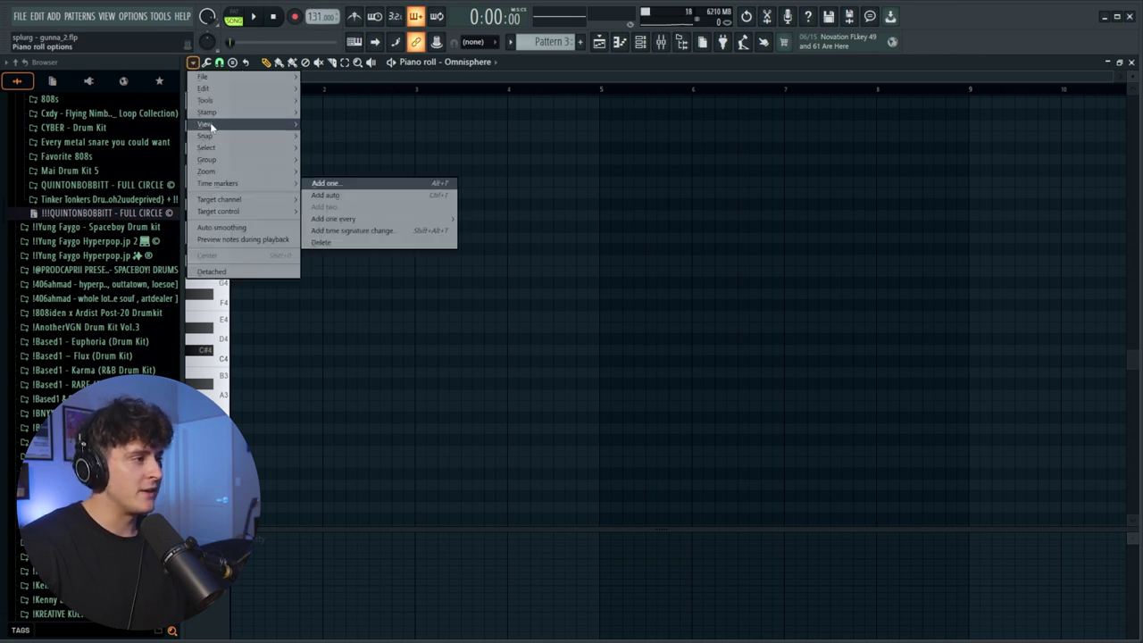
pyautogui.moveTo(254, 129)
pyautogui.moveTo(373, 332)
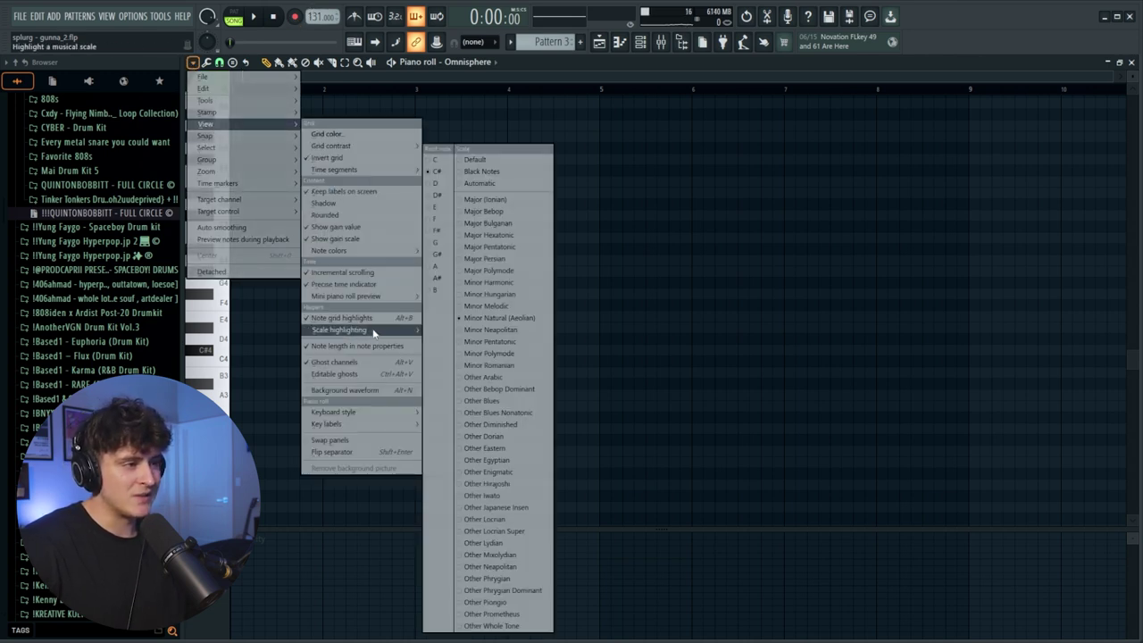
pyautogui.click(500, 318)
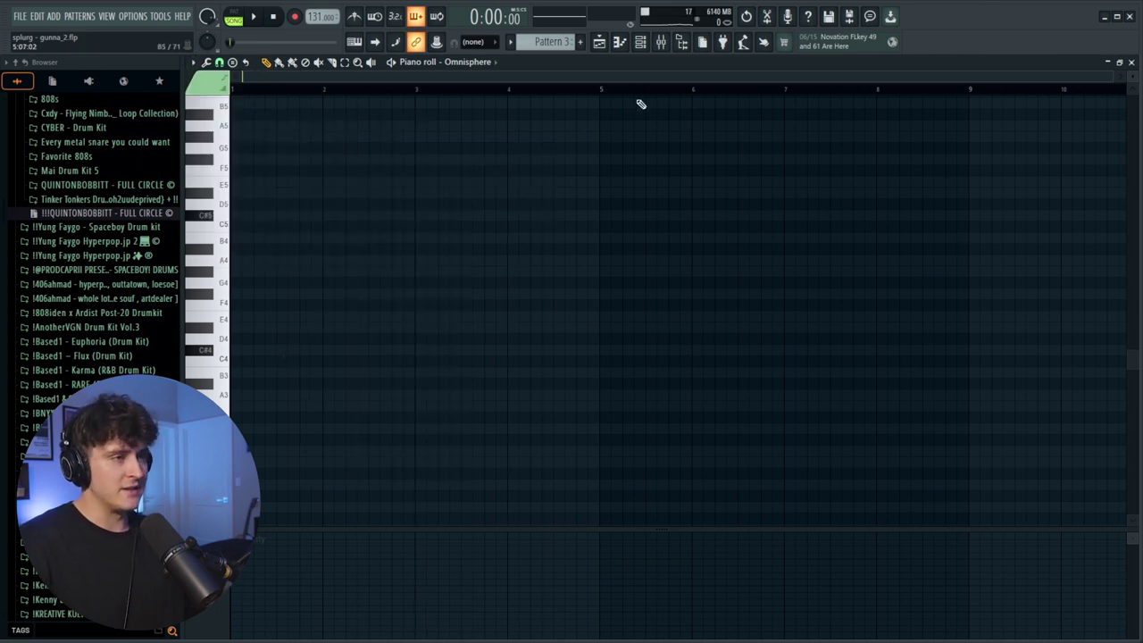
# - Open the Omnisphere instrument from the channel rack to check which piano patch is loaded
pyautogui.click(640, 42)
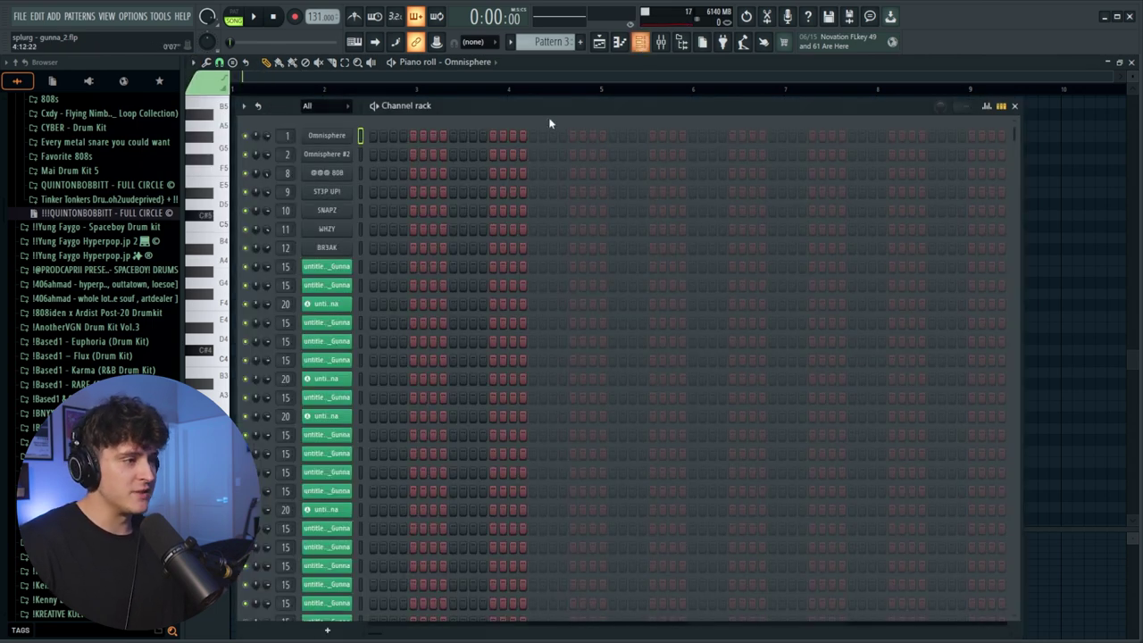
pyautogui.click(334, 140)
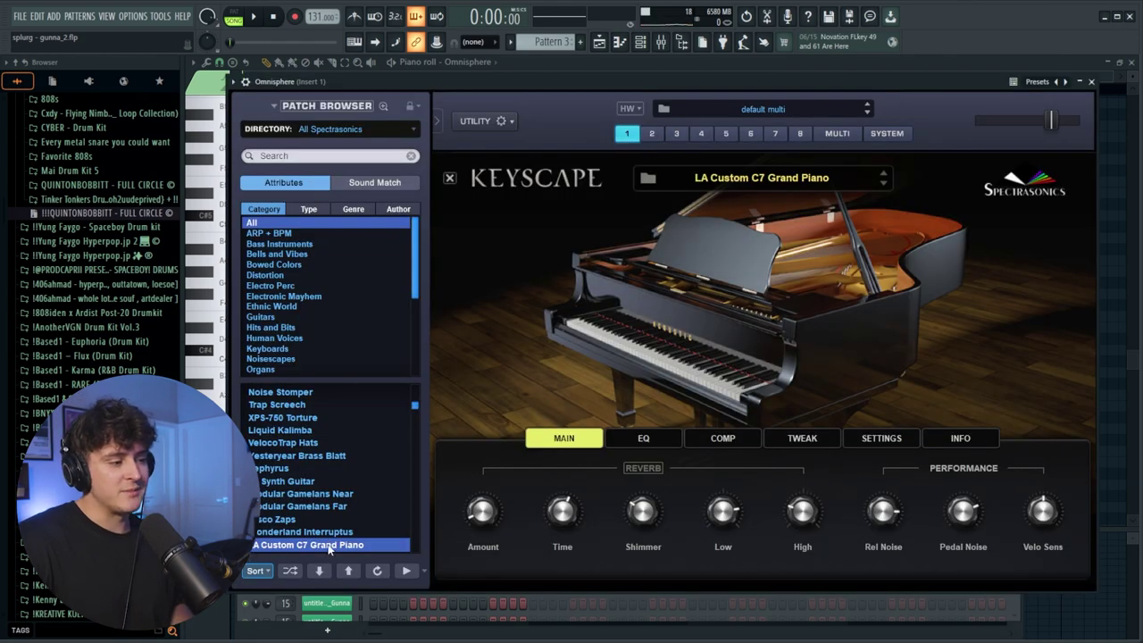
pyautogui.click(1091, 82)
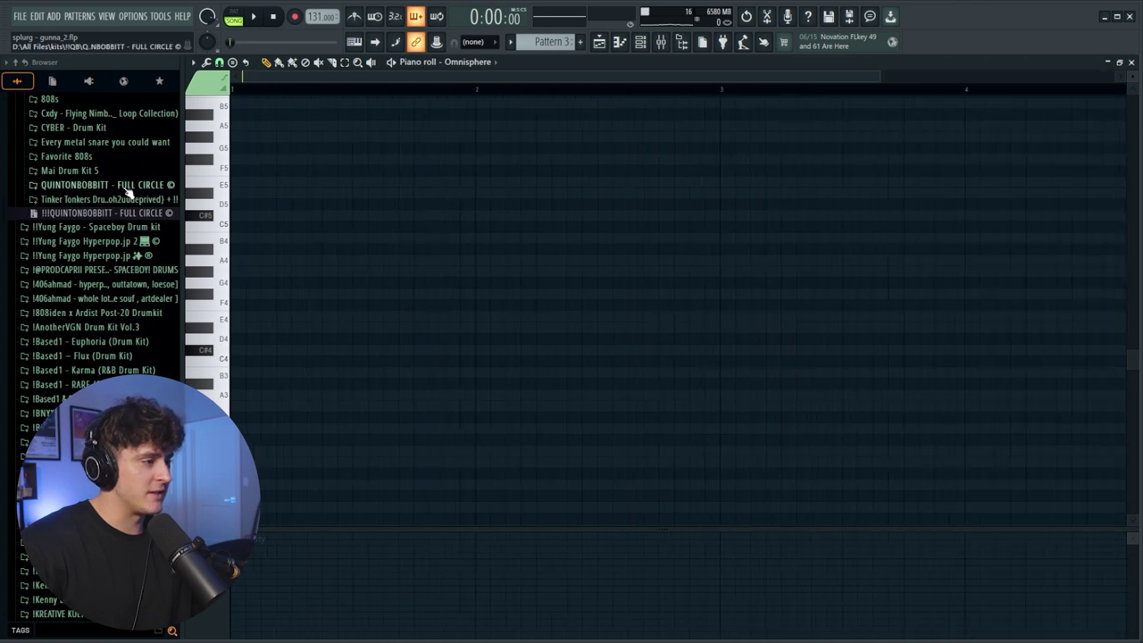
# - Draw one-bar C#4 and A3 root notes in bars 1 and 2, and stack E4 and G#4 above the C#4
pyautogui.moveTo(277, 355); pyautogui.dragTo(475, 350)
pyautogui.click(478, 398)
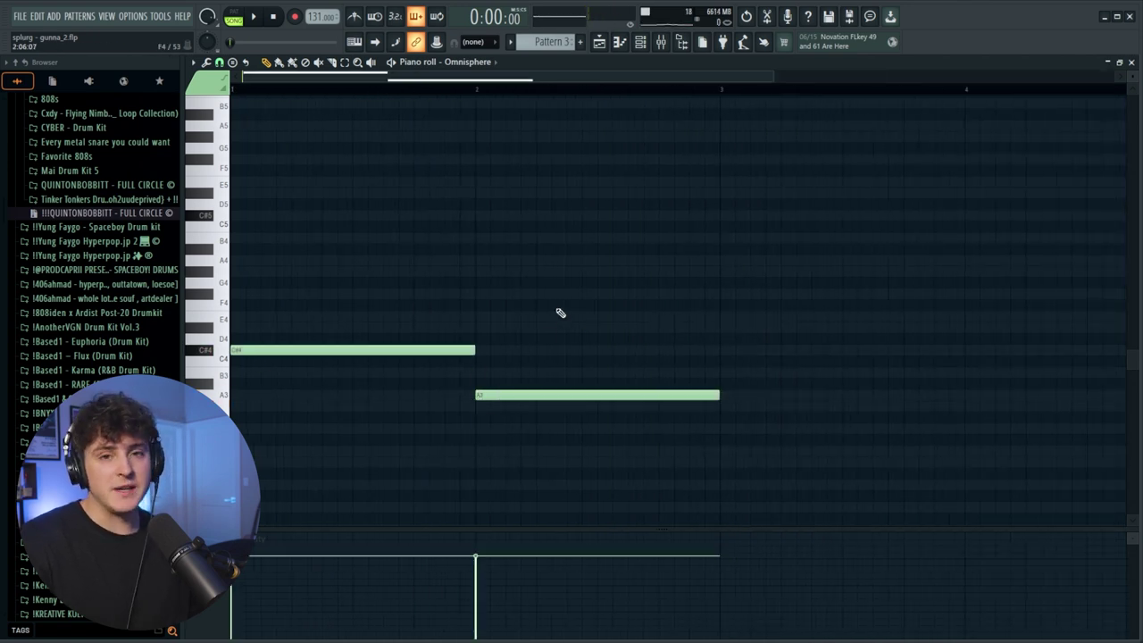
pyautogui.click(234, 327)
pyautogui.moveTo(205, 328)
pyautogui.mouseDown()
pyautogui.moveTo(250, 294)
pyautogui.moveTo(204, 294)
pyautogui.moveTo(206, 279)
pyautogui.mouseUp()
pyautogui.press('l')
pyautogui.press('space')
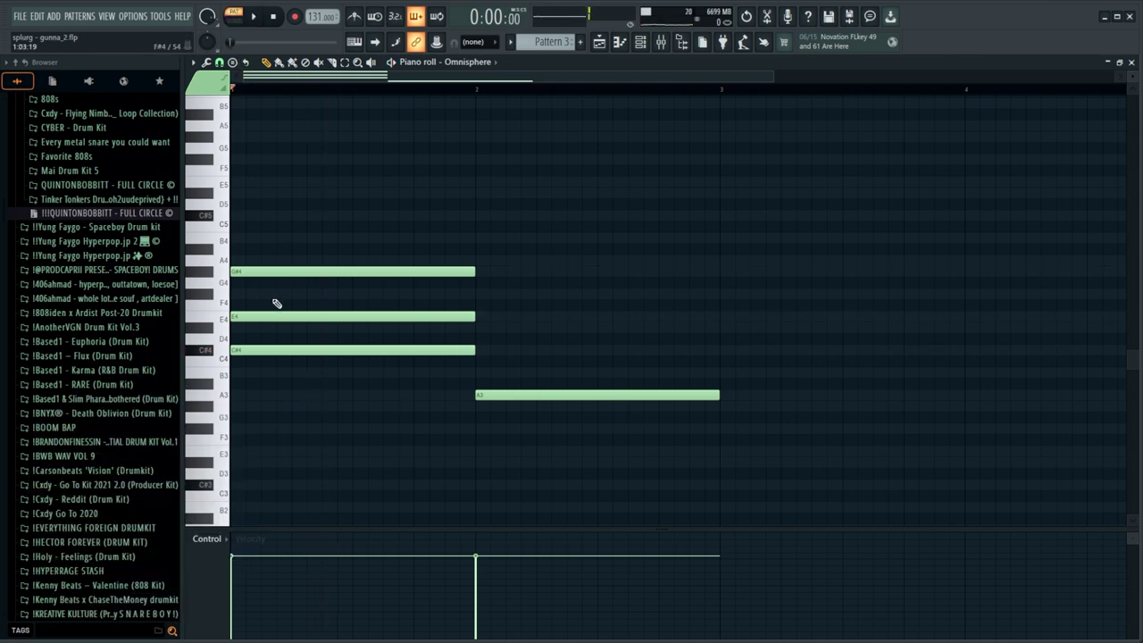
# - Raise the E4 in bar 1 by an octave to E5, and shorten the E5 and G#4 notes to one beat
pyautogui.click(272, 316)
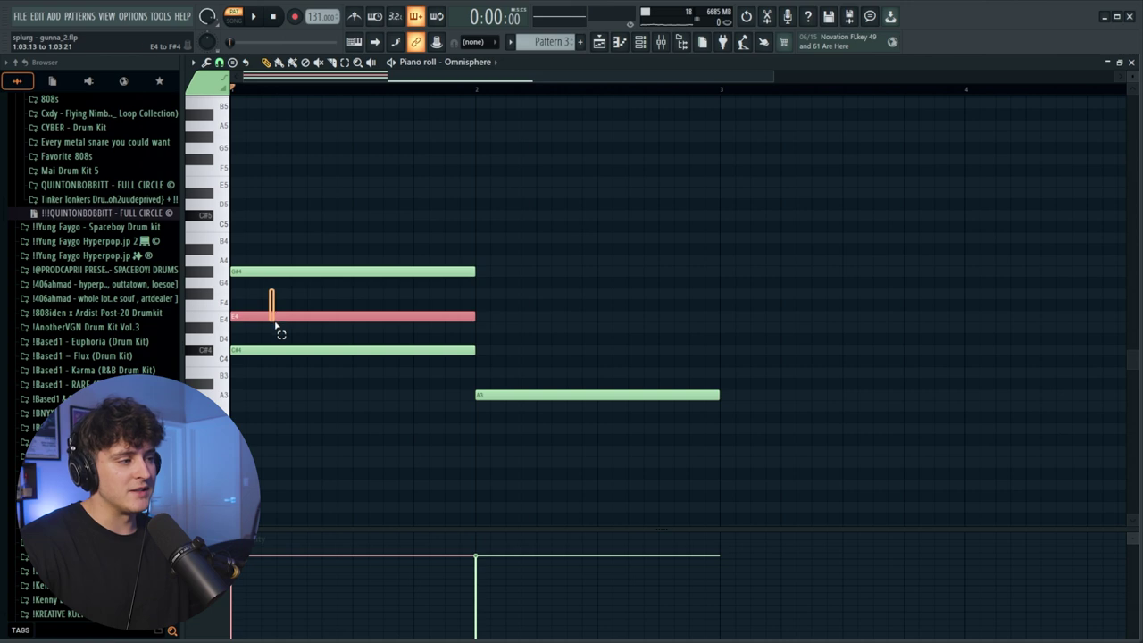
pyautogui.hotkey('ctrl', 'Up')
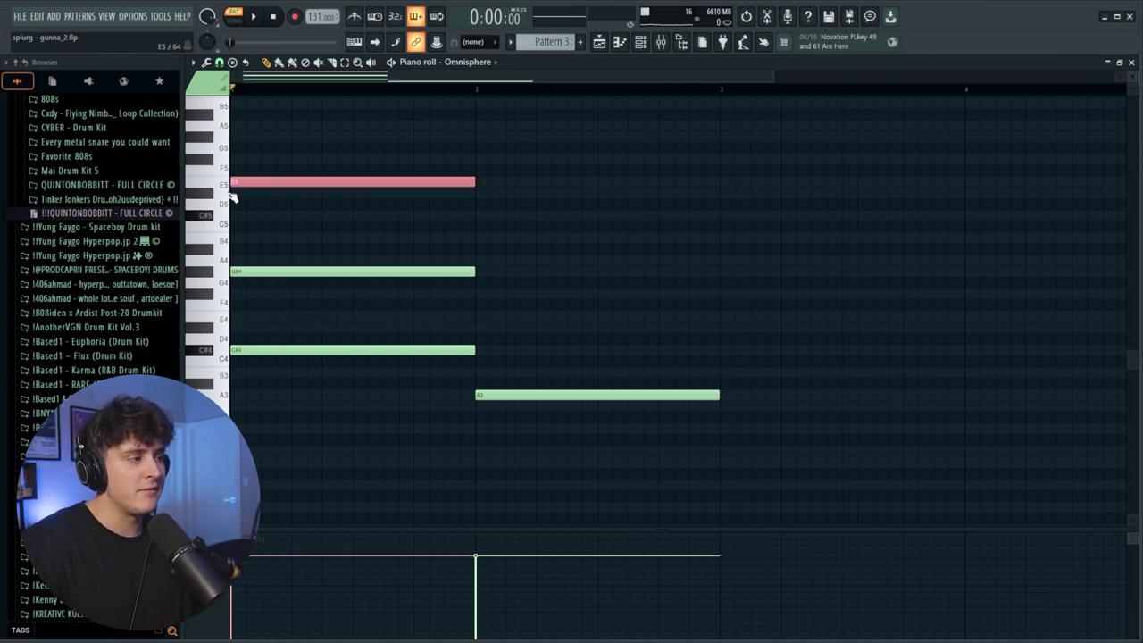
pyautogui.press('c')
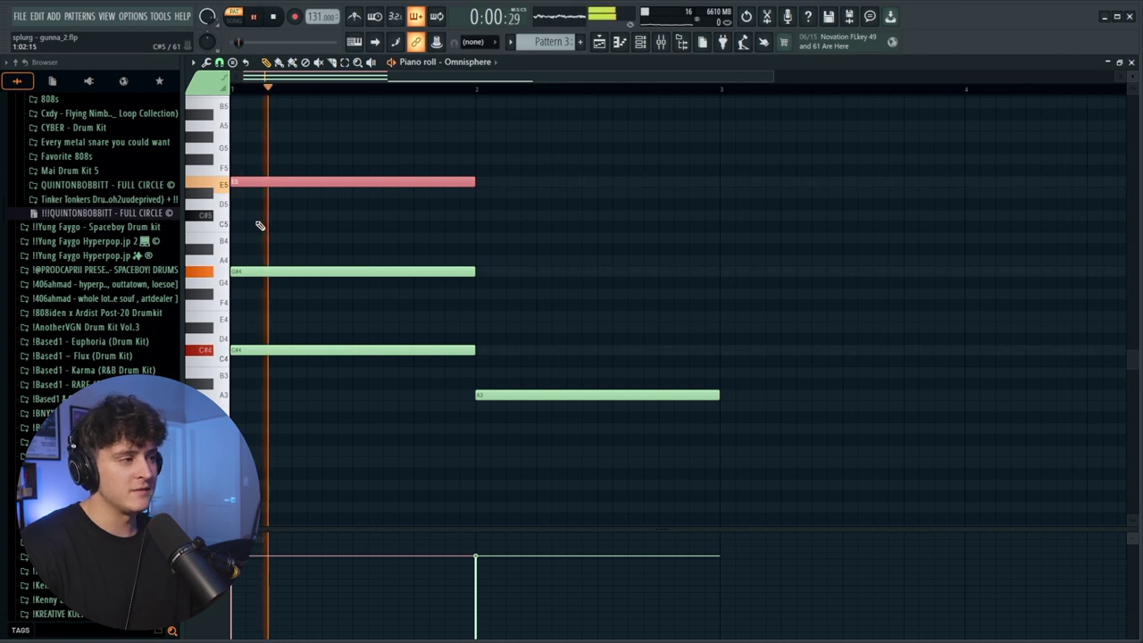
pyautogui.moveTo(296, 252); pyautogui.dragTo(296, 173)
pyautogui.rightClick(356, 270)
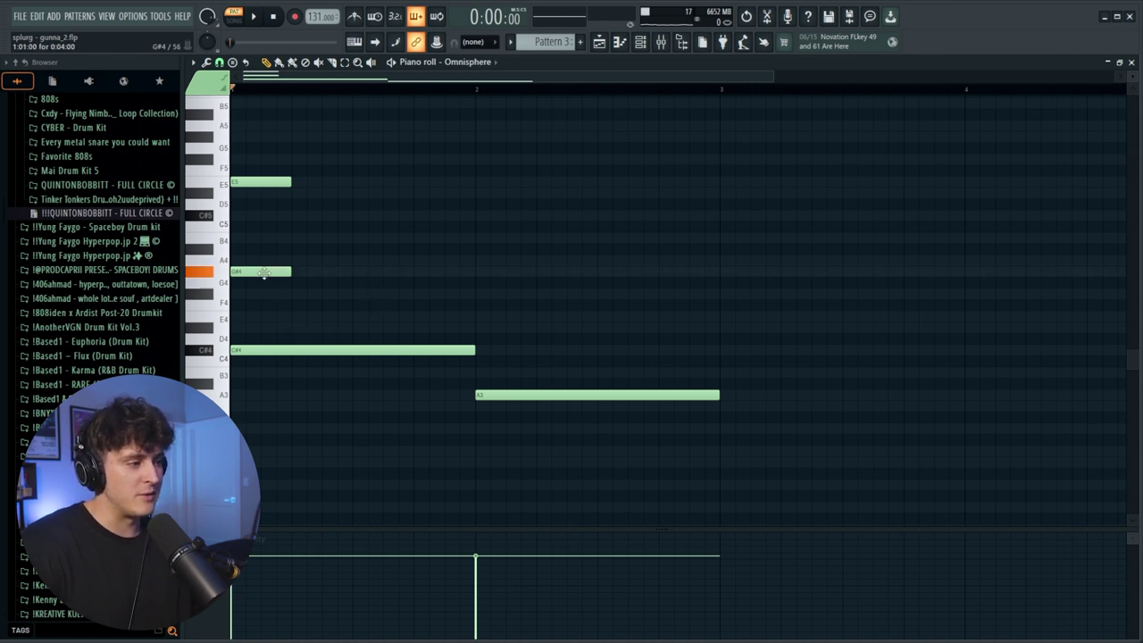
# - Add one-beat melody notes to bar 1: E4 on beat 2, D#4 on beat 3, and E4 with A4 on beat 4
pyautogui.click(299, 317)
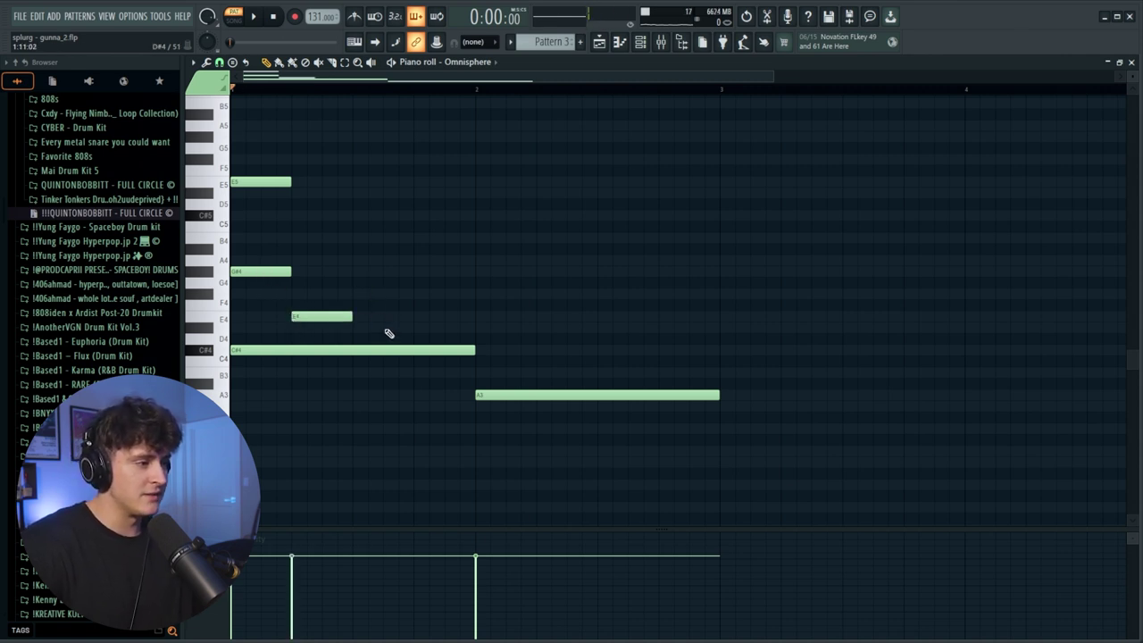
pyautogui.press('space')
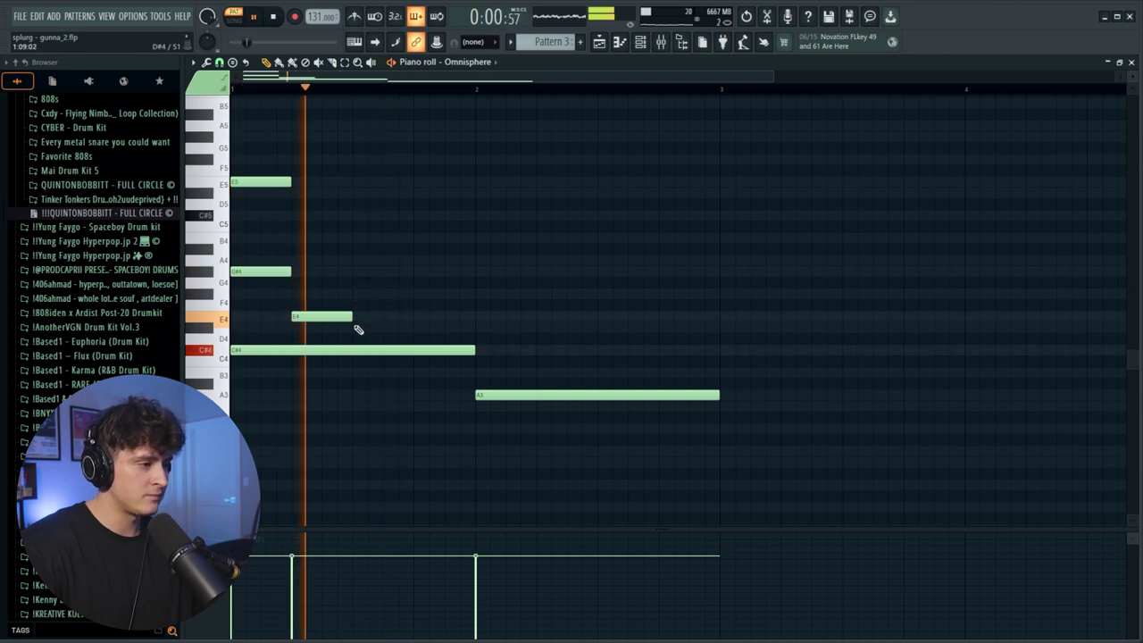
pyautogui.click(354, 327)
pyautogui.click(417, 285)
pyautogui.rightClick(420, 286)
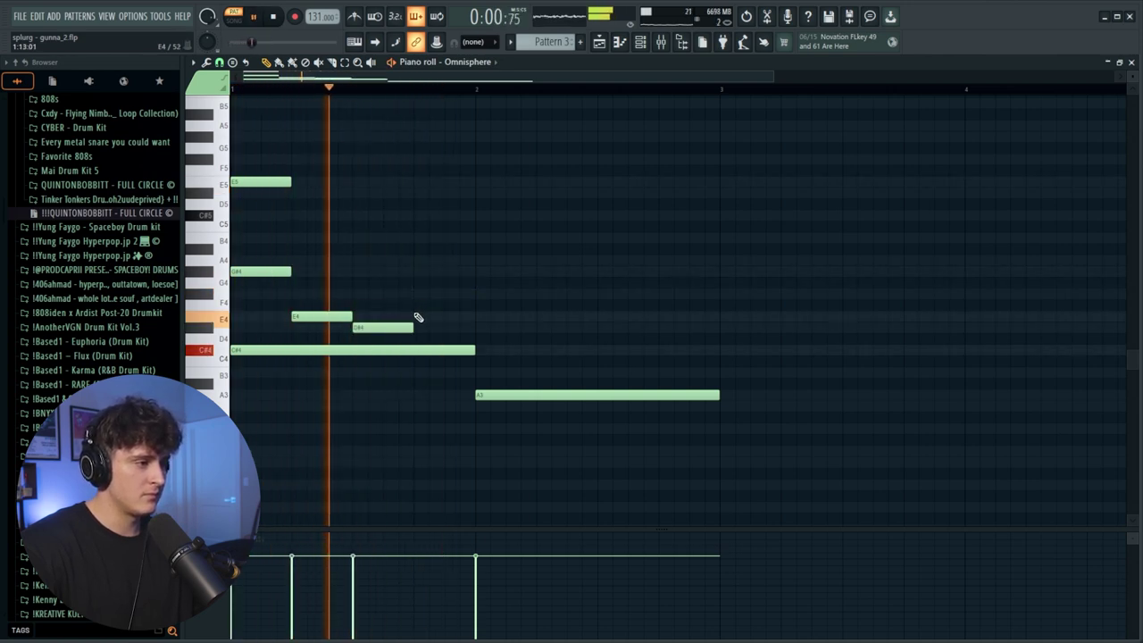
pyautogui.click(418, 317)
pyautogui.click(418, 259)
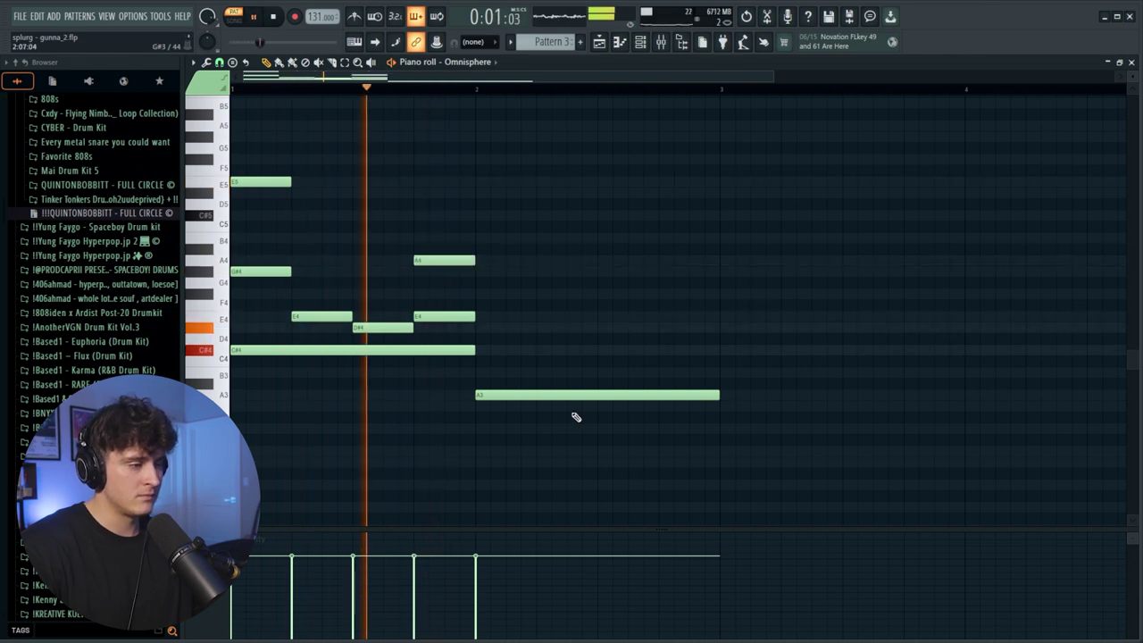
# - Place one-beat E4 and C#5 notes above the A3 on the first beat of bar 2
pyautogui.press('space')
pyautogui.moveTo(506, 433); pyautogui.dragTo(500, 368)
pyautogui.click(474, 372)
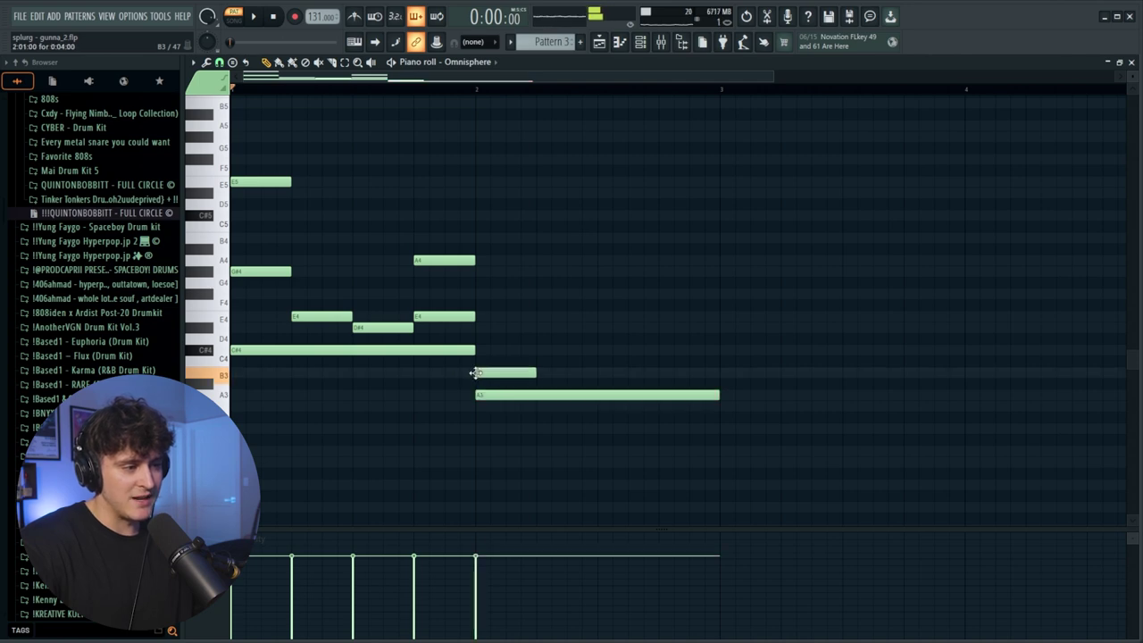
pyautogui.moveTo(474, 372); pyautogui.dragTo(476, 350)
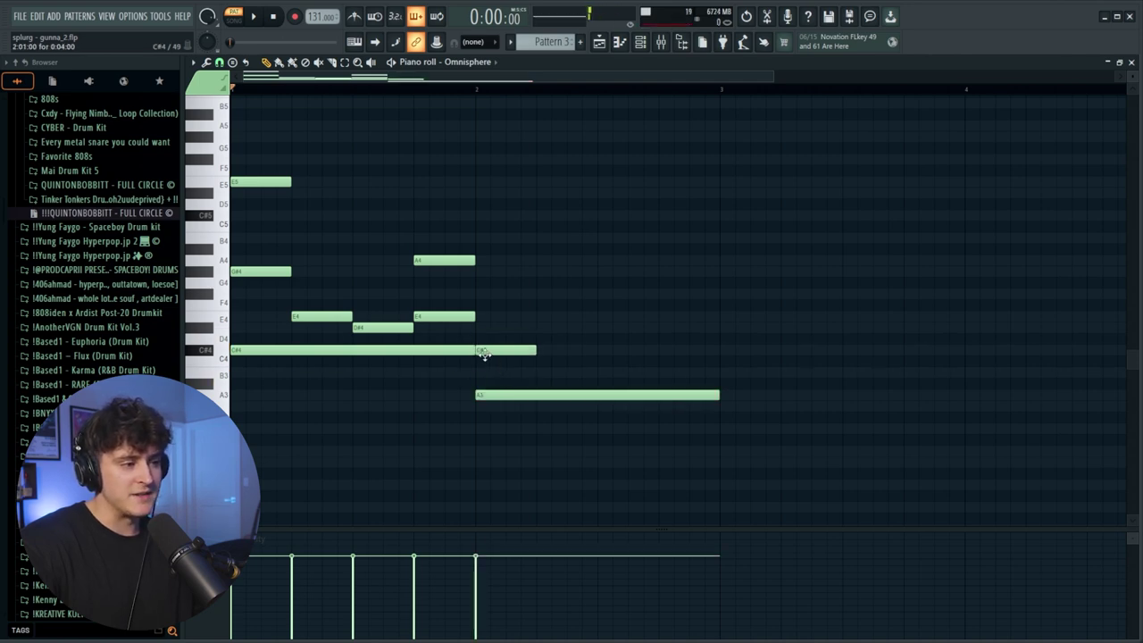
pyautogui.click(477, 328)
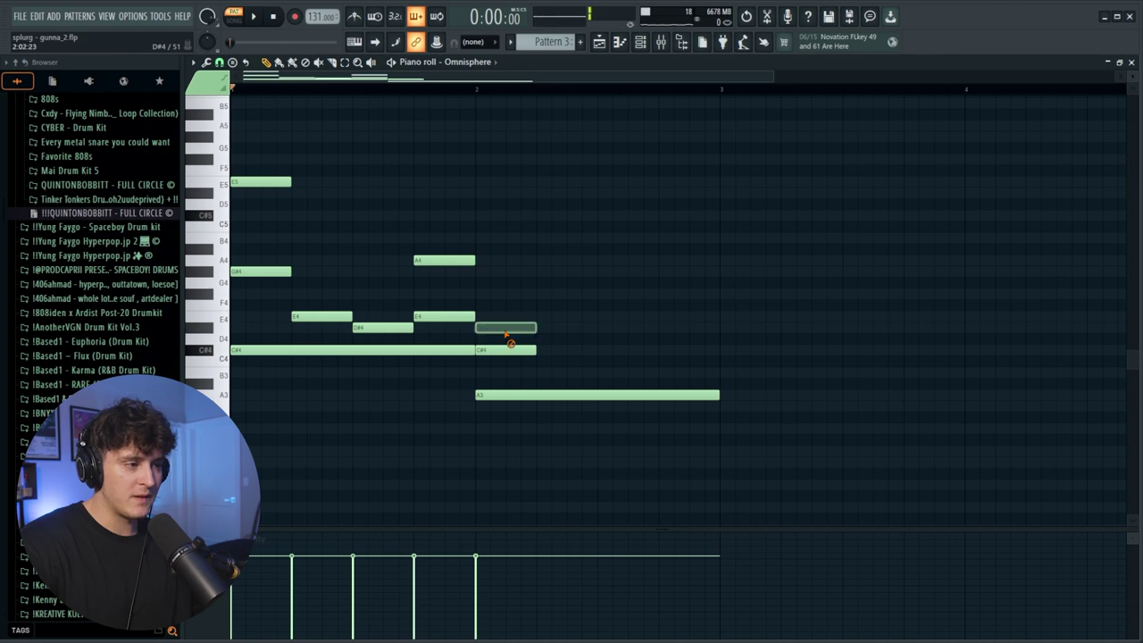
pyautogui.moveTo(477, 327); pyautogui.dragTo(474, 315)
pyautogui.click(500, 349)
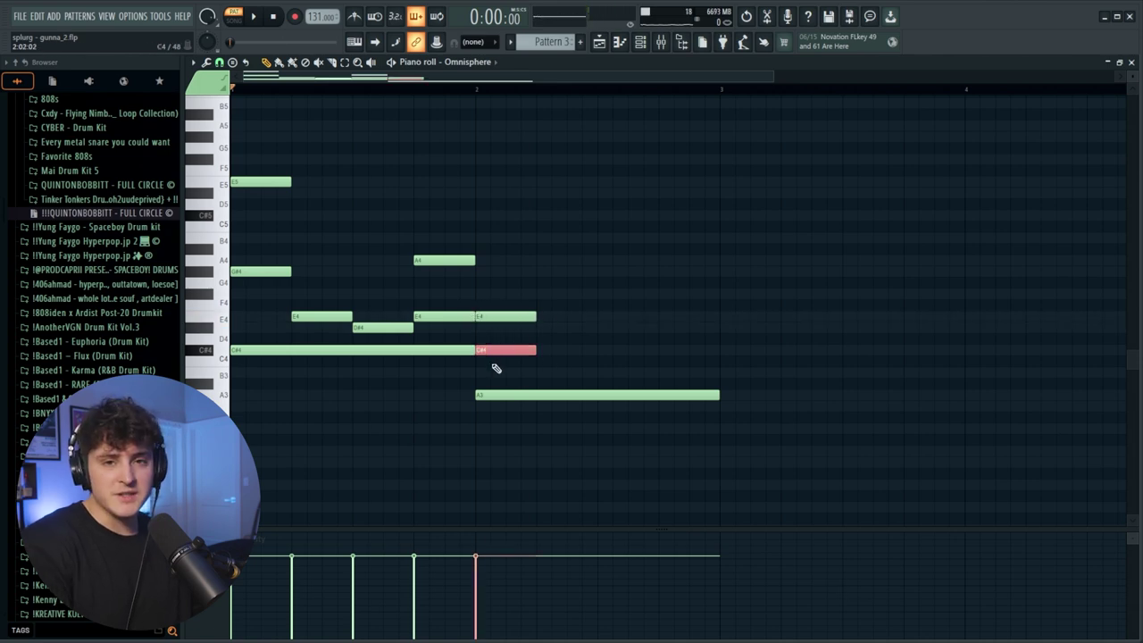
pyautogui.hotkey('ctrl', 'Up')
pyautogui.hotkey('ctrl', 'd')
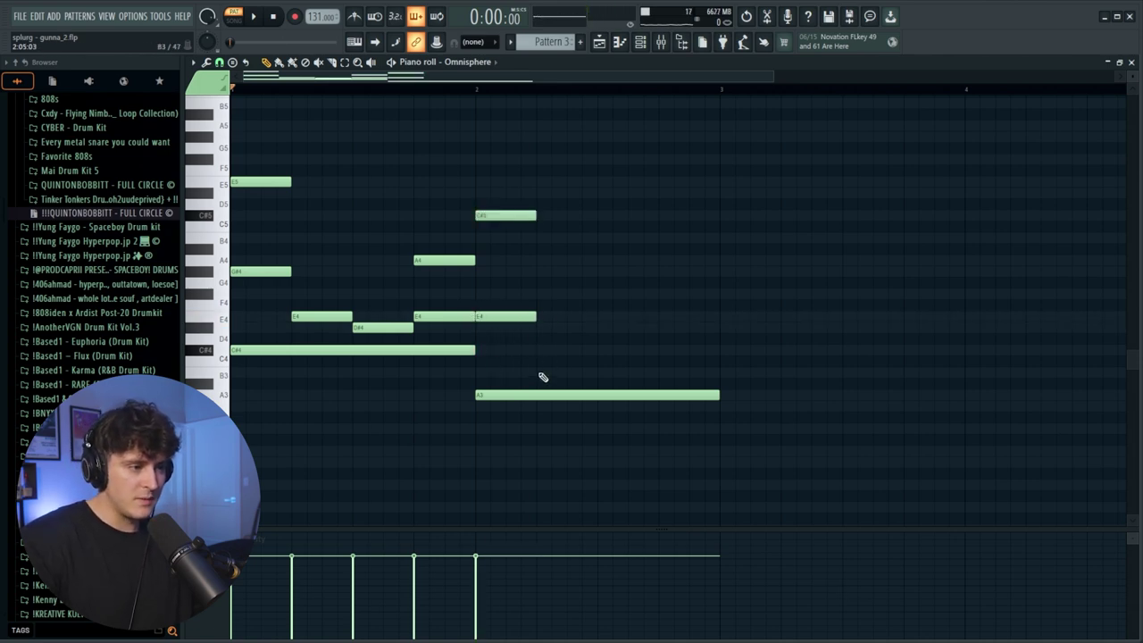
# - Fill beats 2 to 4 of bar 2 with C#4, D#4 and E4, and duplicate the two-bar phrase into bars 3 and 4
pyautogui.click(543, 350)
pyautogui.click(603, 371)
pyautogui.click(668, 349)
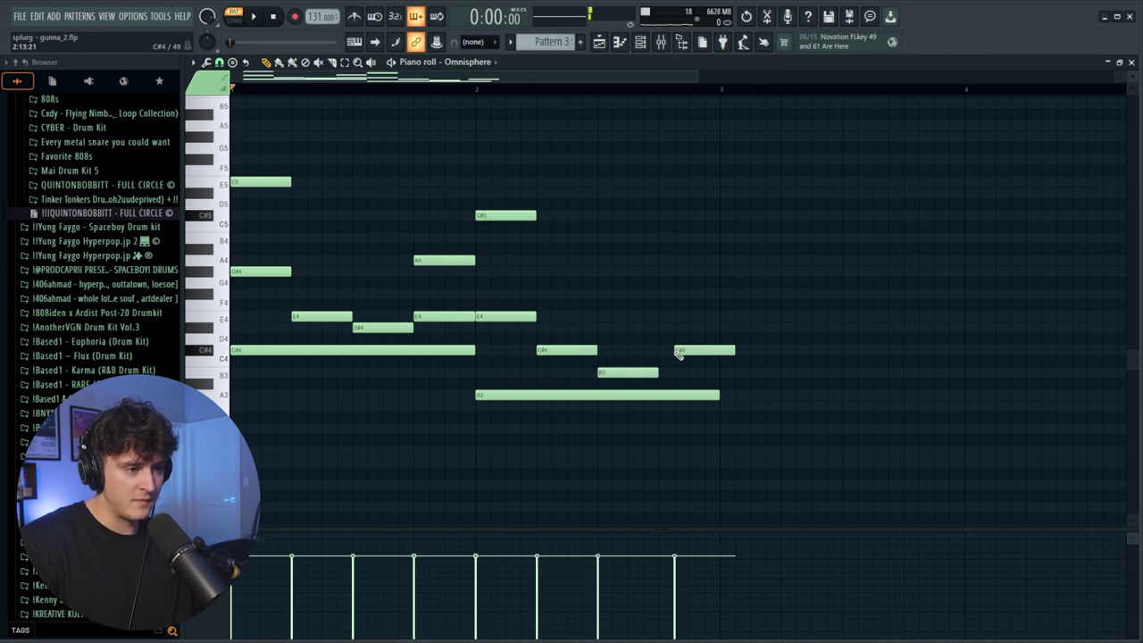
pyautogui.press('space')
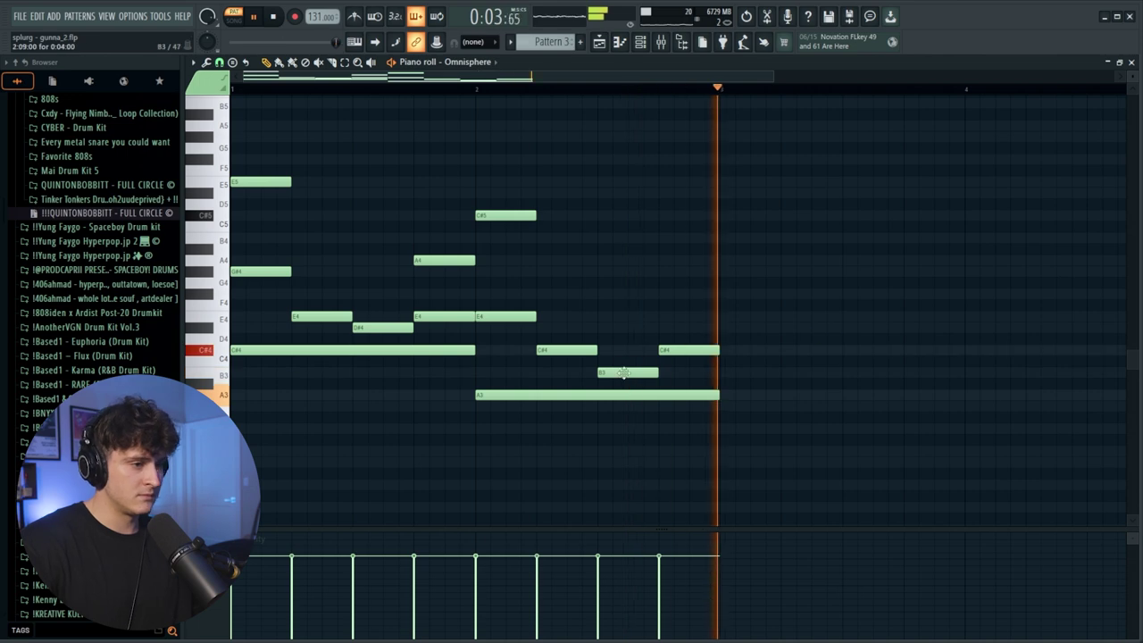
pyautogui.moveTo(619, 366); pyautogui.dragTo(618, 320)
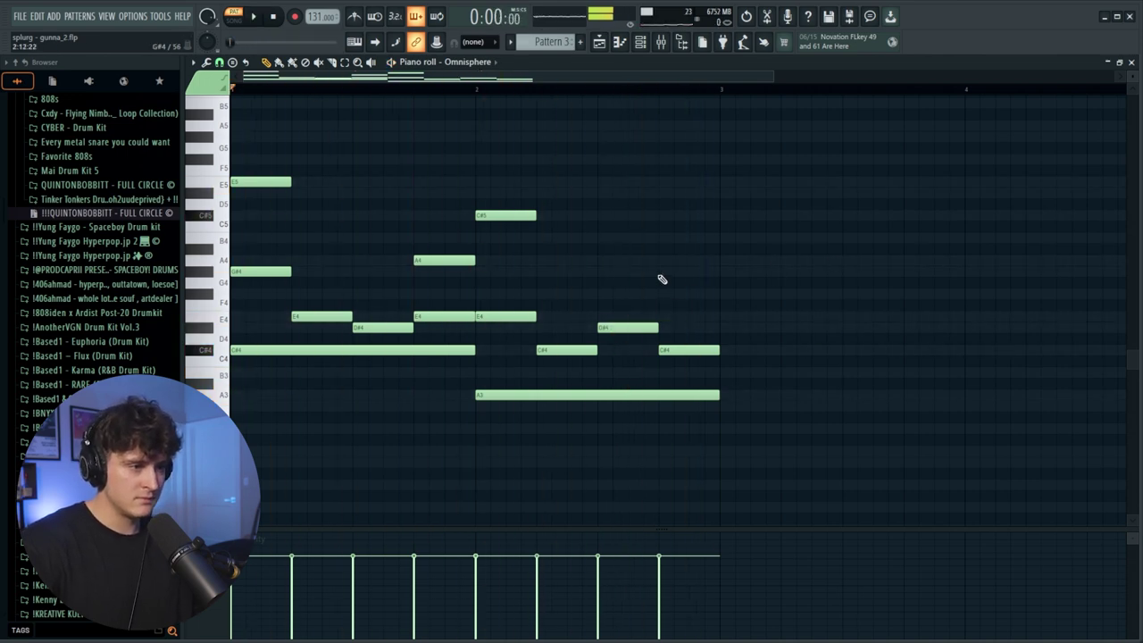
pyautogui.moveTo(674, 345); pyautogui.dragTo(674, 316)
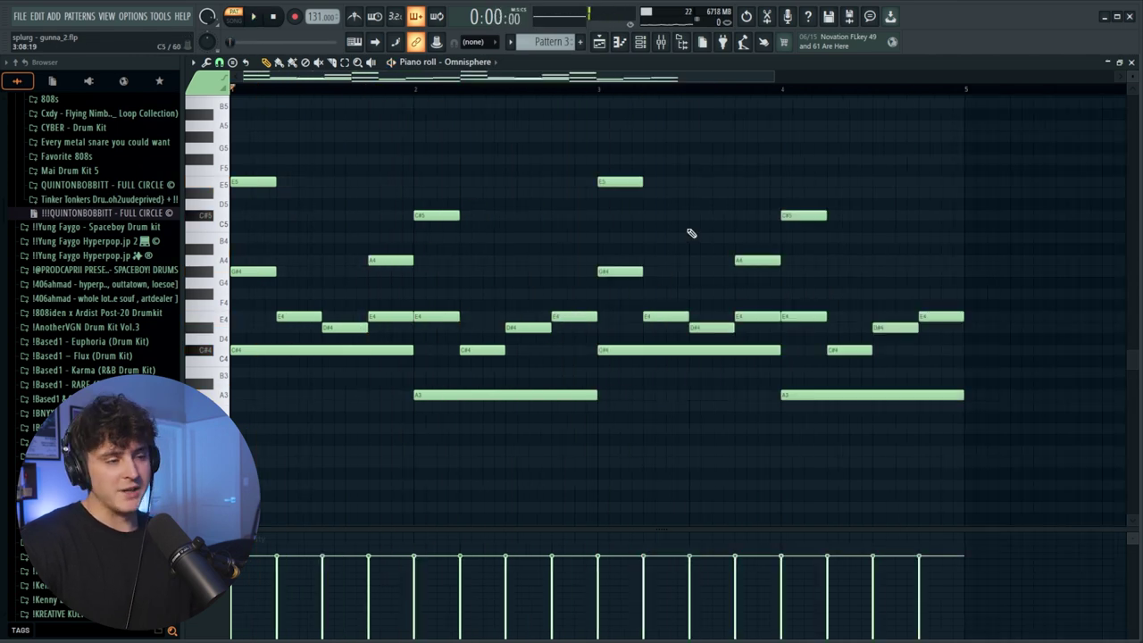
# - Check the effect chain on mixer Insert 1 and play back the four-bar melody
pyautogui.click(661, 41)
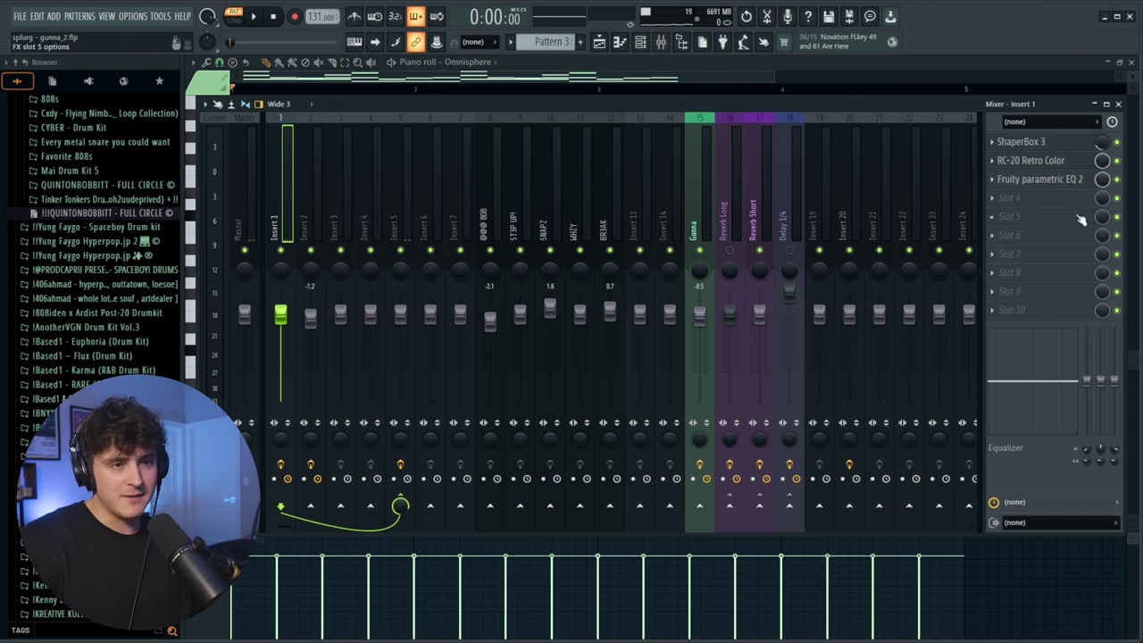
pyautogui.click(506, 82)
pyautogui.press('space')
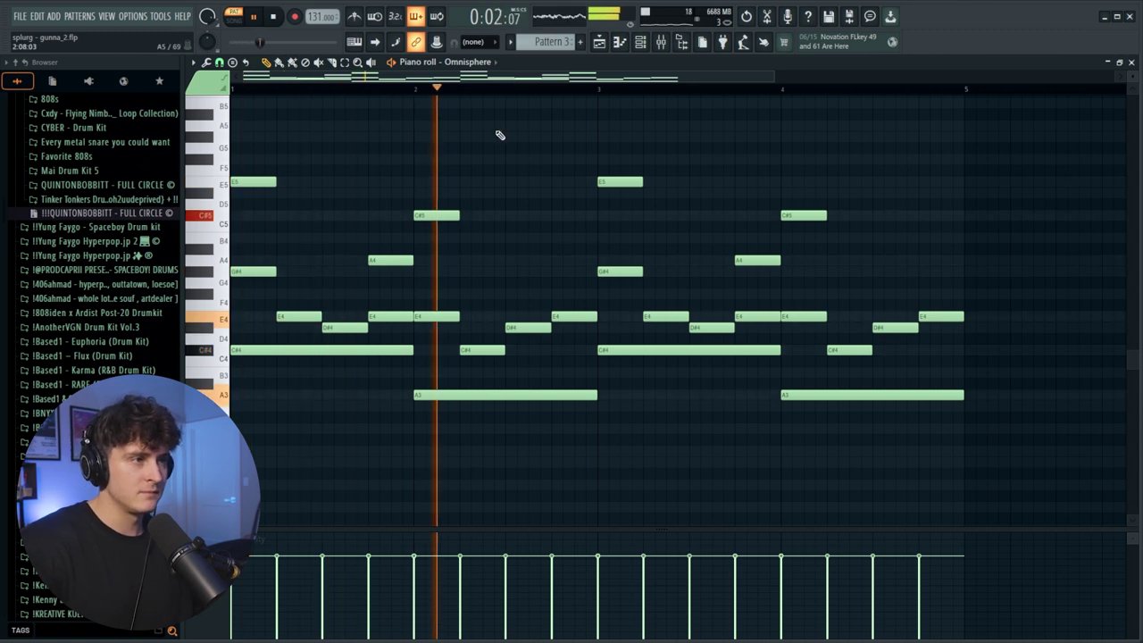
# - Inspect the ShaperBox 3 settings on mixer Insert 1 and listen to the melody through the effect
pyautogui.press('F9')
pyautogui.press('space')
pyautogui.click(1054, 145)
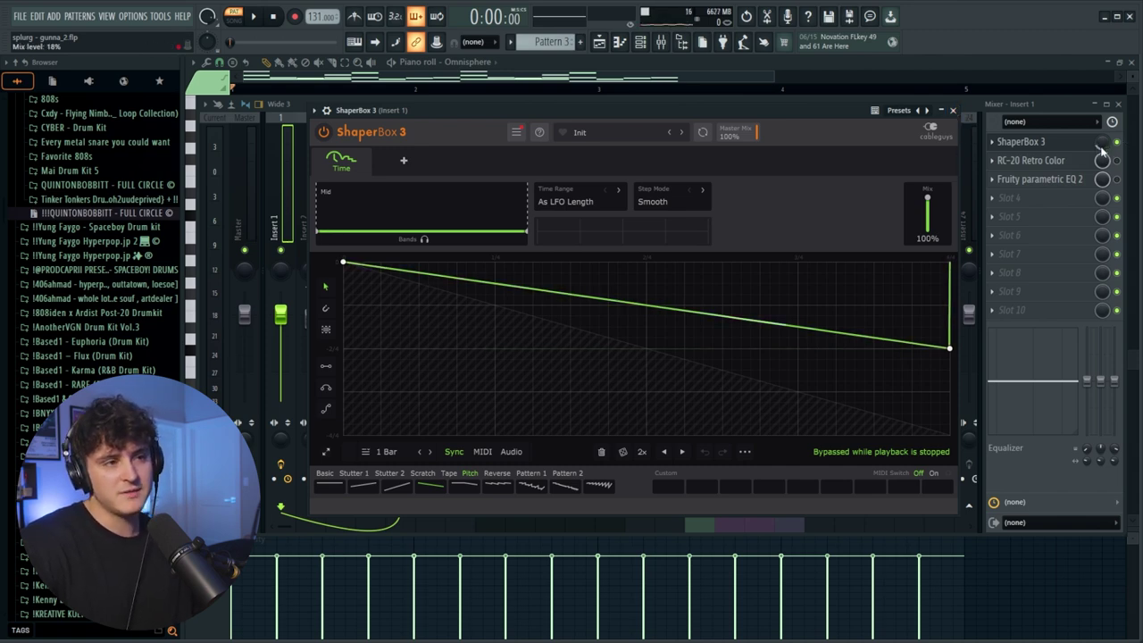
pyautogui.press('space')
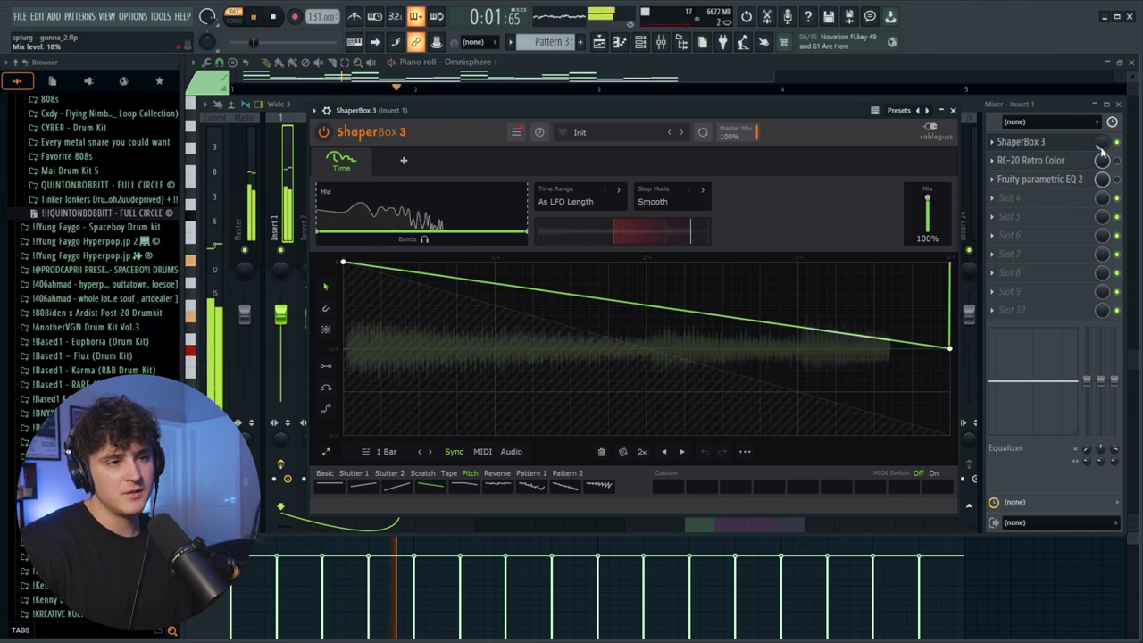
pyautogui.press('space')
pyautogui.click(952, 112)
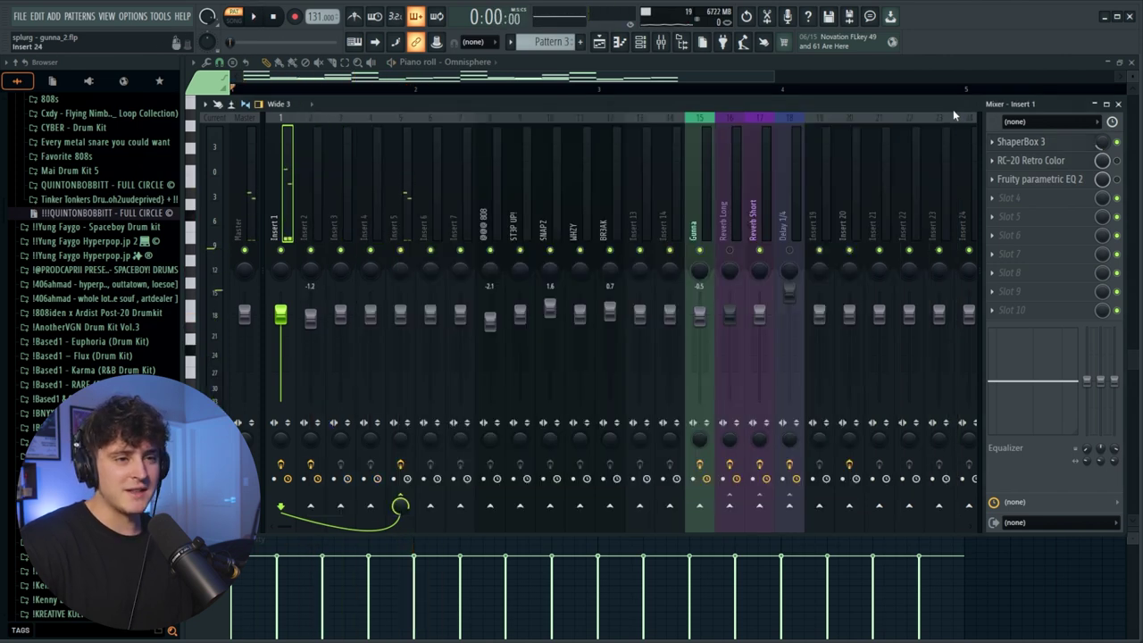
# - Switch on RC-20 Retro Color on mixer Insert 1 and set its EQ low cut to 40 Hz
pyautogui.click(1050, 161)
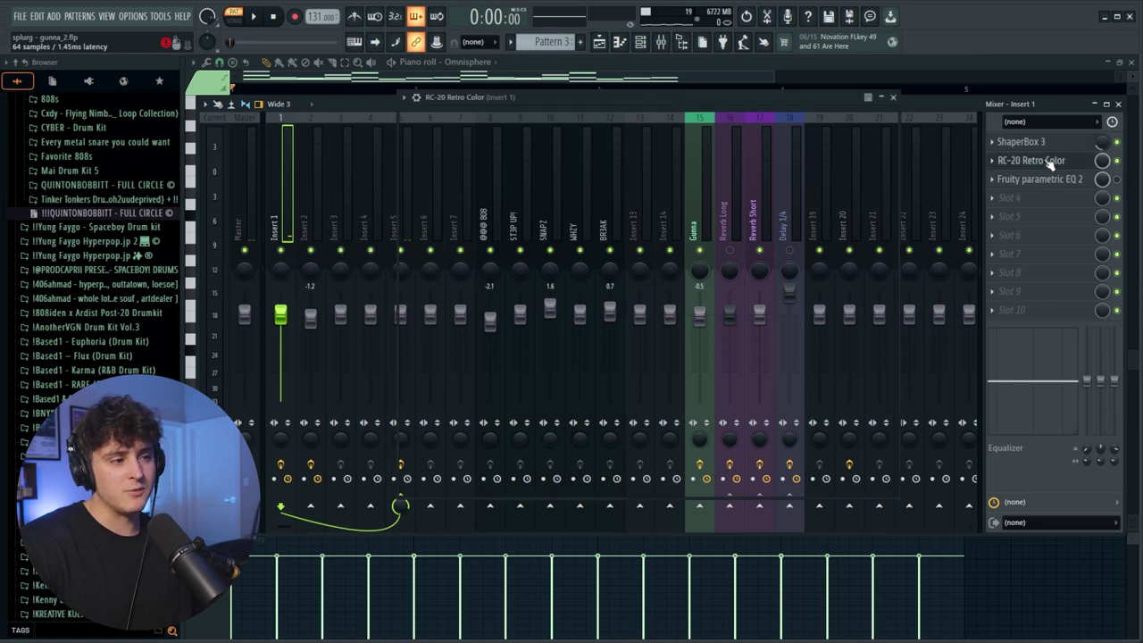
pyautogui.click(723, 365)
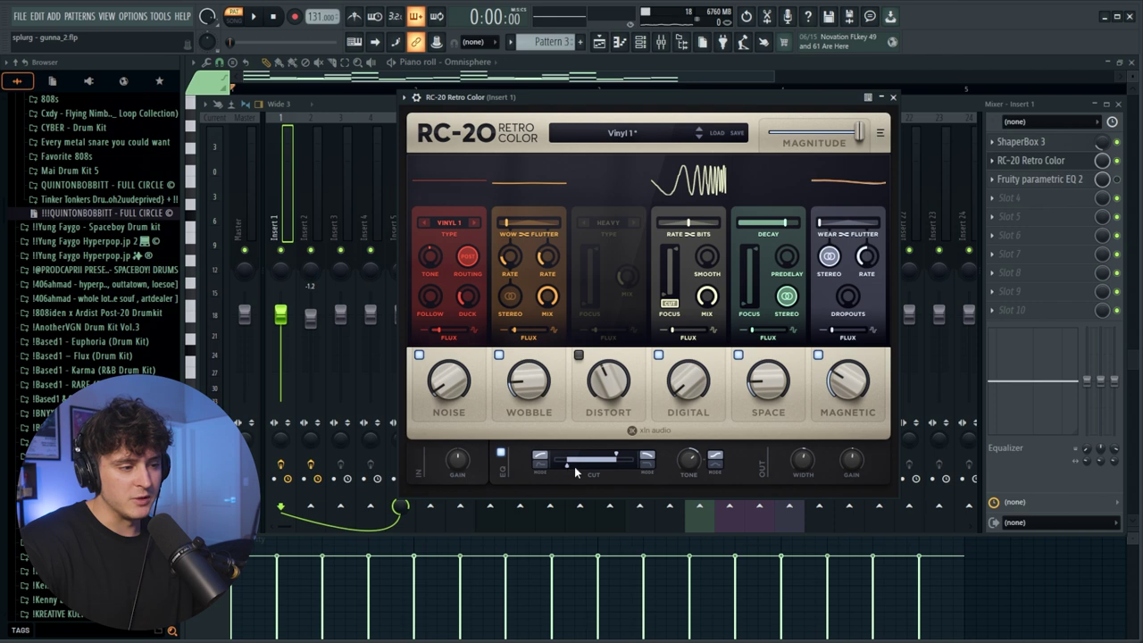
pyautogui.moveTo(571, 465); pyautogui.dragTo(564, 464)
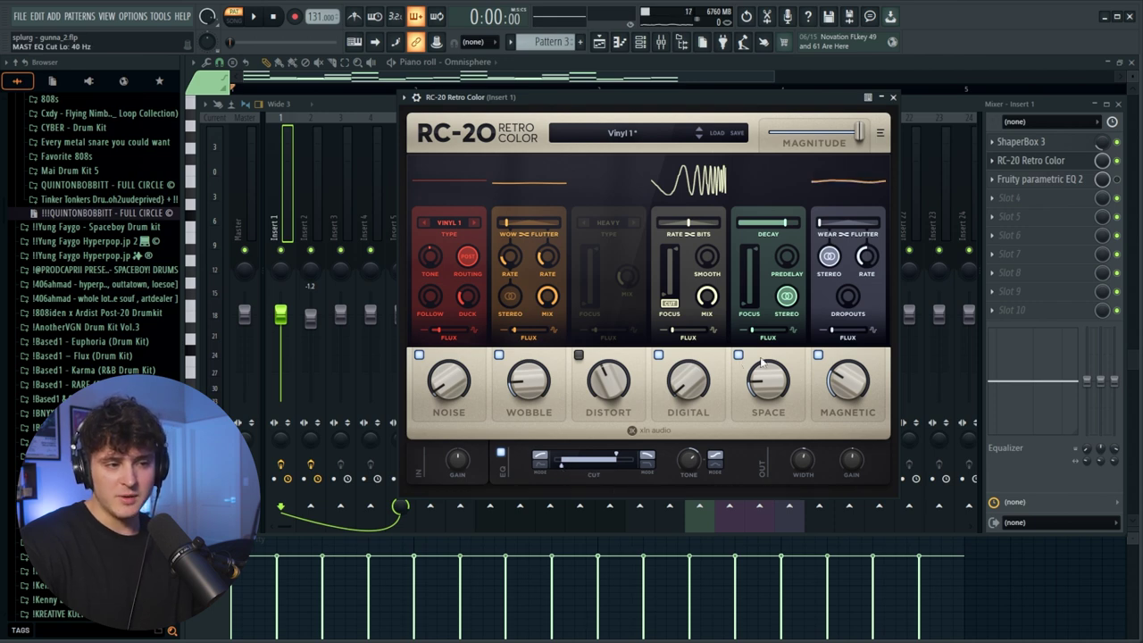
pyautogui.click(893, 97)
# - Switch on Fruity parametric EQ 2 on mixer Insert 1 and play the melody through the effect chain
pyautogui.click(1061, 180)
pyautogui.click(1063, 180)
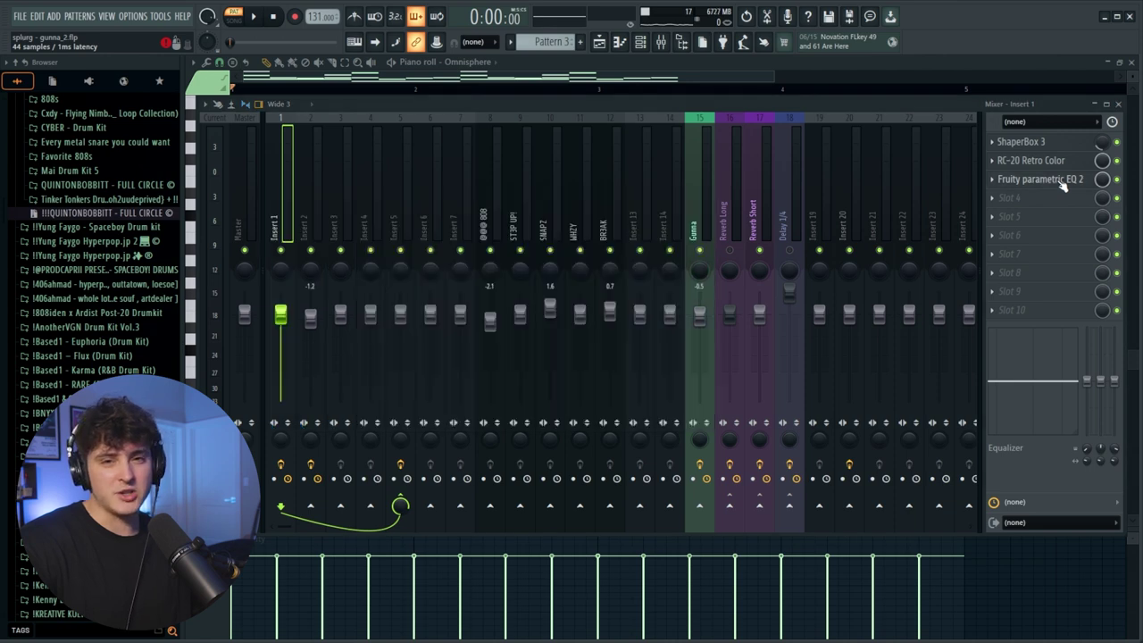
pyautogui.press('space')
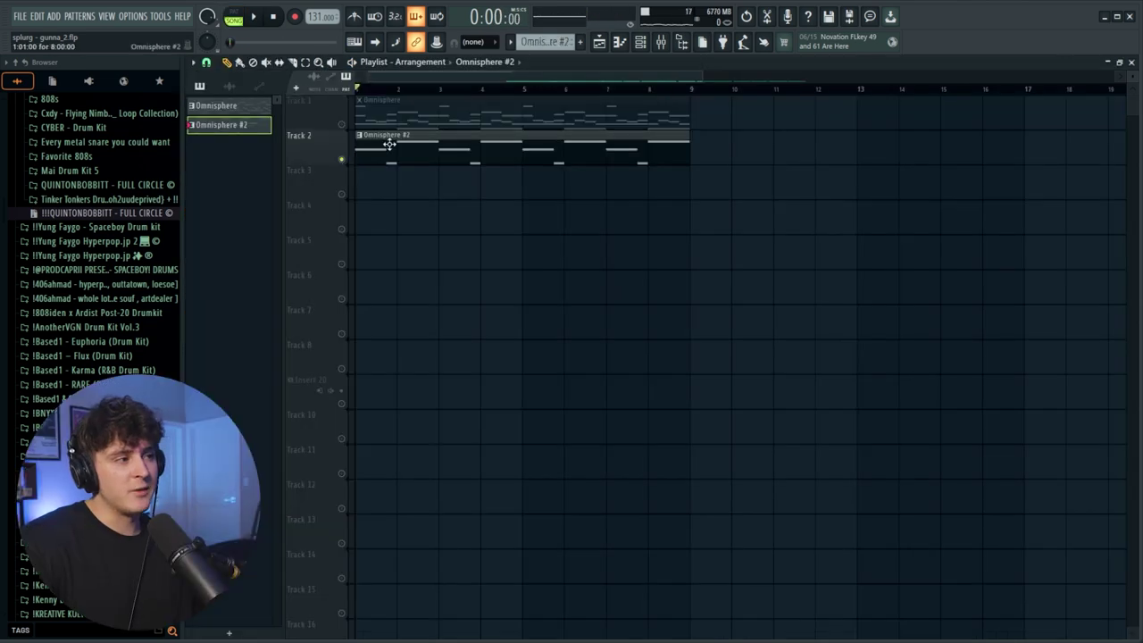
# - Open the Omnisphere #2 pattern and check the Omnisphere patch that its channel uses
pyautogui.doubleClick(390, 145)
pyautogui.press('F6')
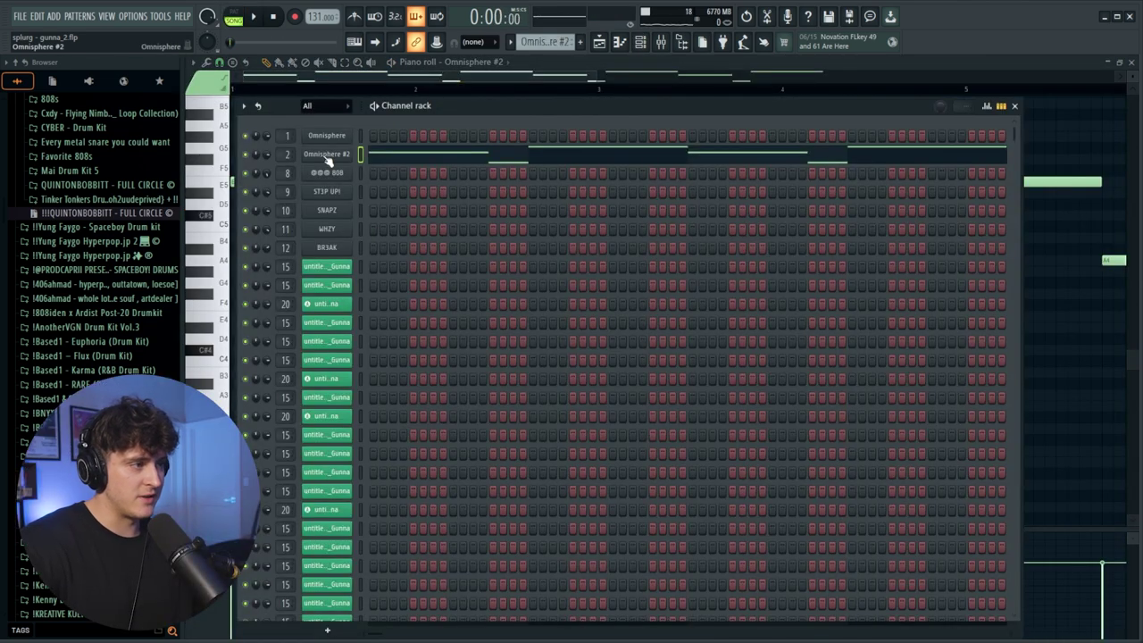
pyautogui.click(327, 154)
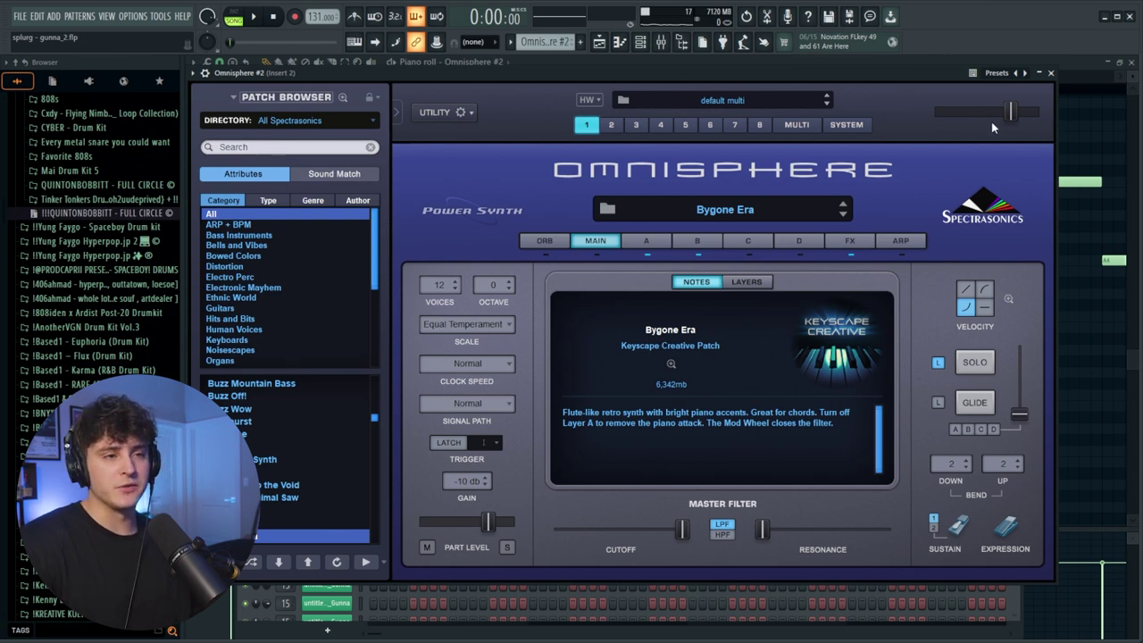
pyautogui.click(1050, 73)
# - Review the opening E5, A4 and G#5 phrase of Omnisphere #2, and listen to it alone and together with the first melody
pyautogui.click(600, 45)
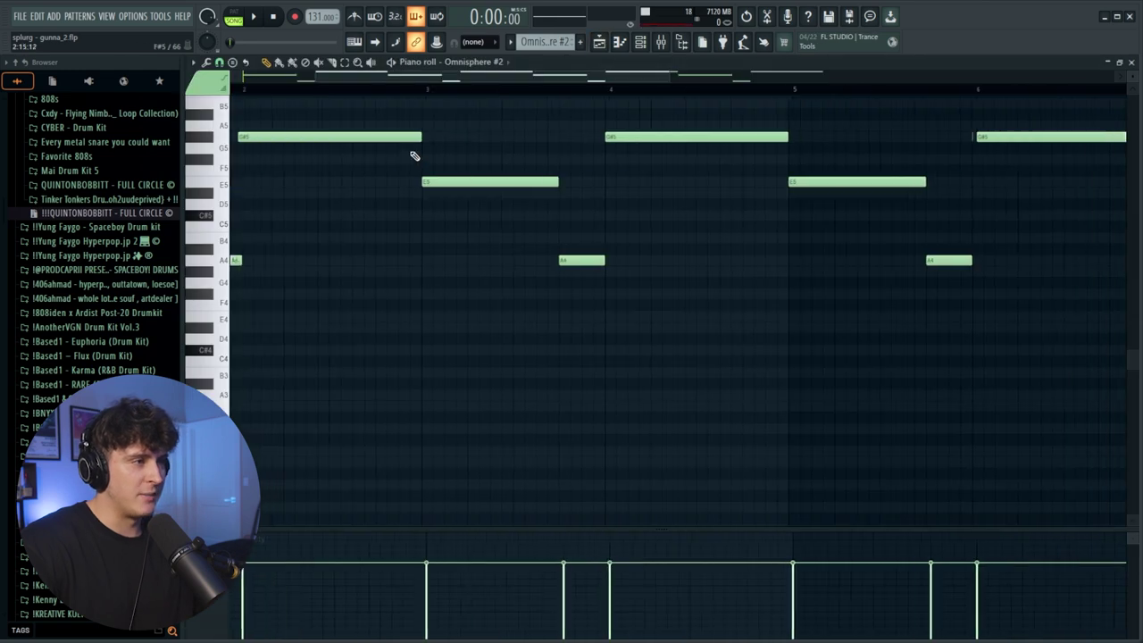
pyautogui.click(496, 64)
pyautogui.click(357, 76)
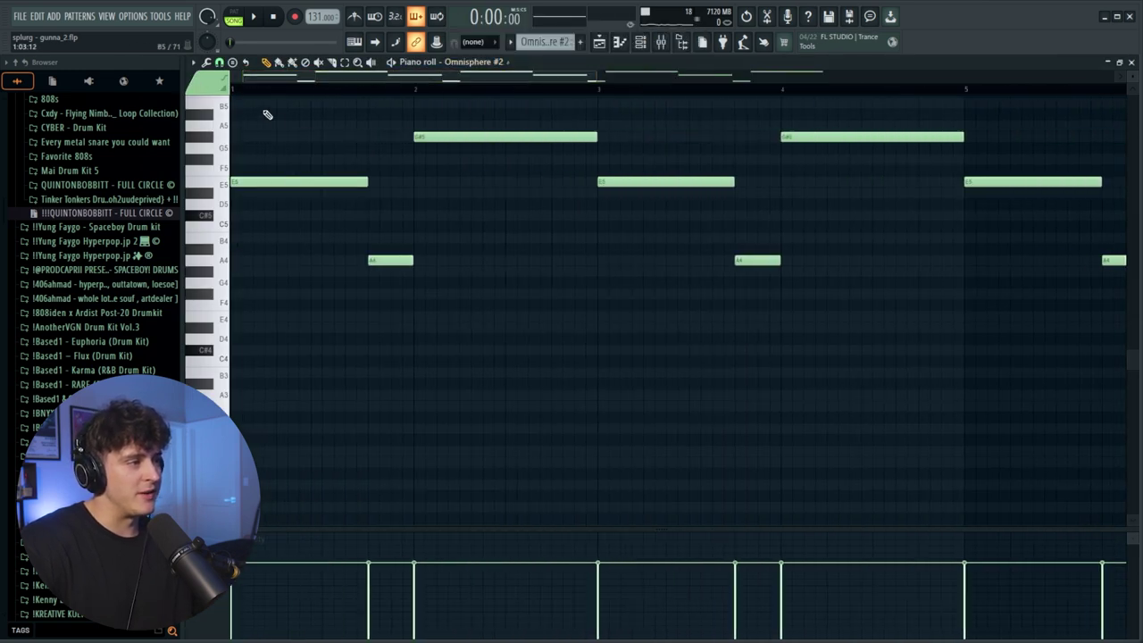
pyautogui.keyDown('ctrl'); pyautogui.click(285, 182); pyautogui.keyUp('ctrl')
pyautogui.keyDown('ctrl'); pyautogui.keyDown('shift'); pyautogui.click(390, 260); pyautogui.keyUp('shift'); pyautogui.keyUp('ctrl')
pyautogui.keyDown('ctrl'); pyautogui.keyDown('shift'); pyautogui.click(507, 136); pyautogui.keyUp('shift'); pyautogui.keyUp('ctrl')
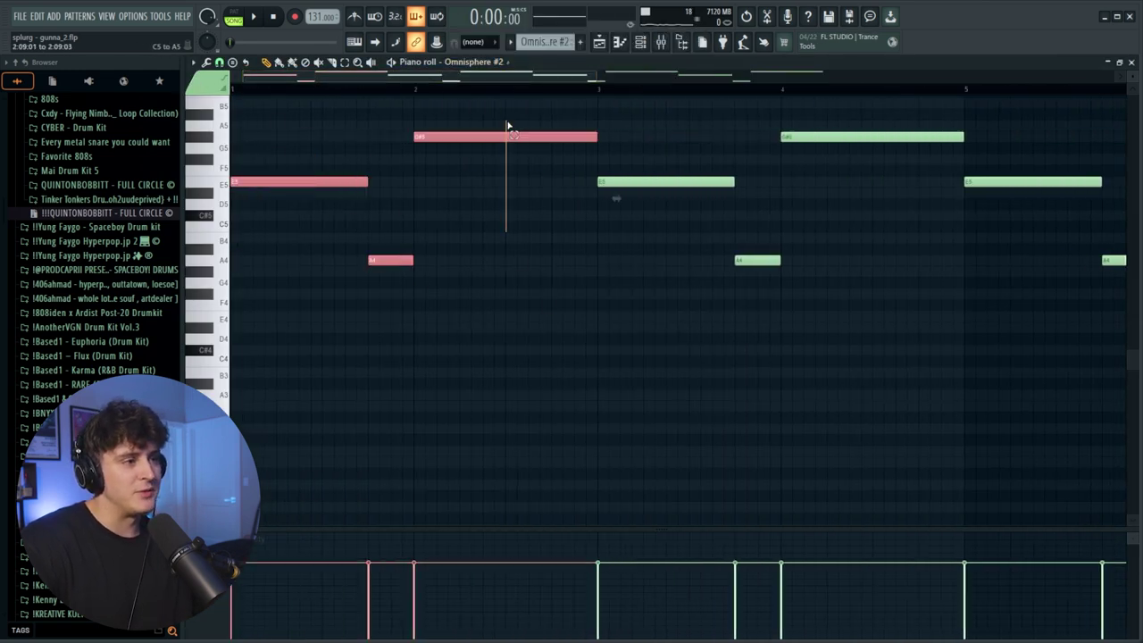
pyautogui.hotkey('ctrl', 'd')
pyautogui.keyDown('ctrl'); pyautogui.scroll(-3, 664, 301); pyautogui.keyUp('ctrl')
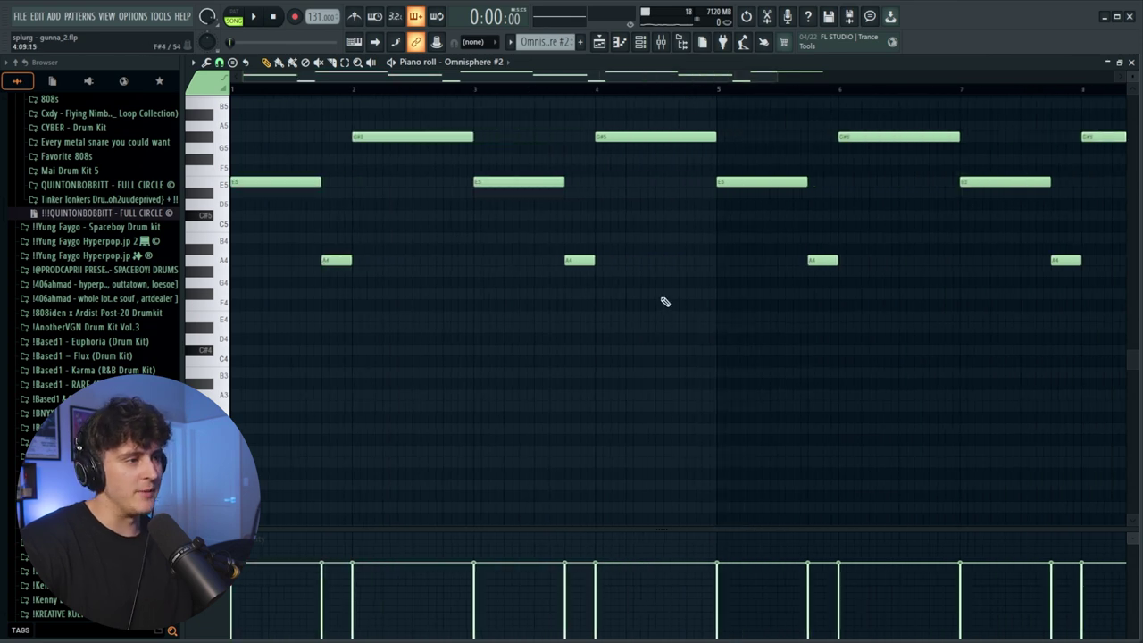
pyautogui.press('space')
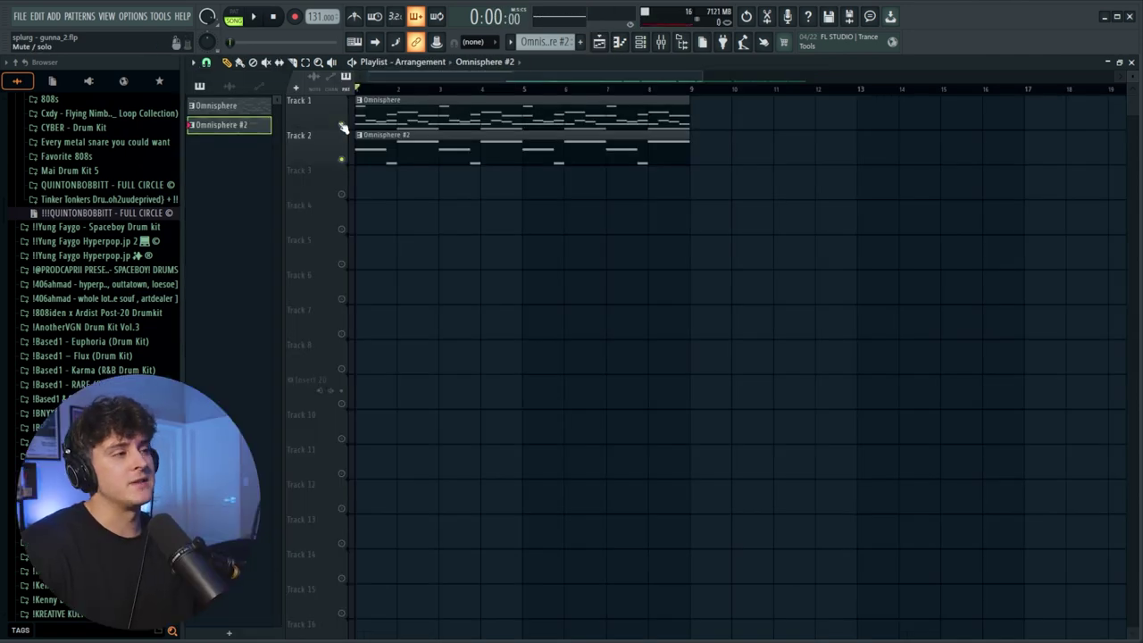
pyautogui.press('space')
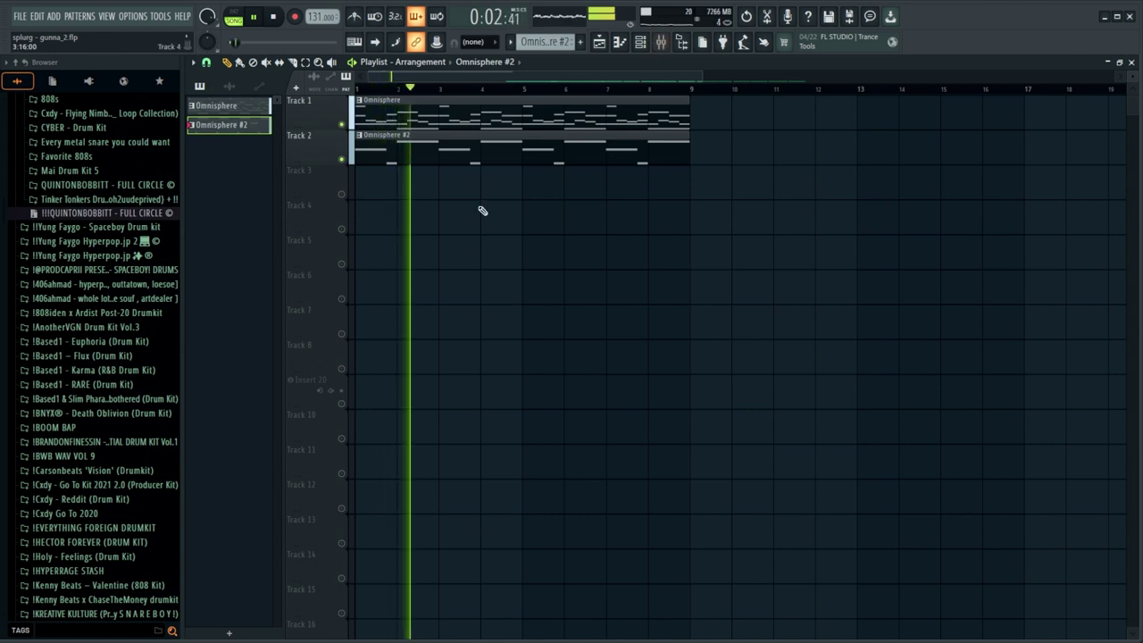
# - Shorten the G#5 in bar 2 of Omnisphere #2 by one beat, fill the gap with a one-beat D#5, and play back
pyautogui.doubleClick(442, 158)
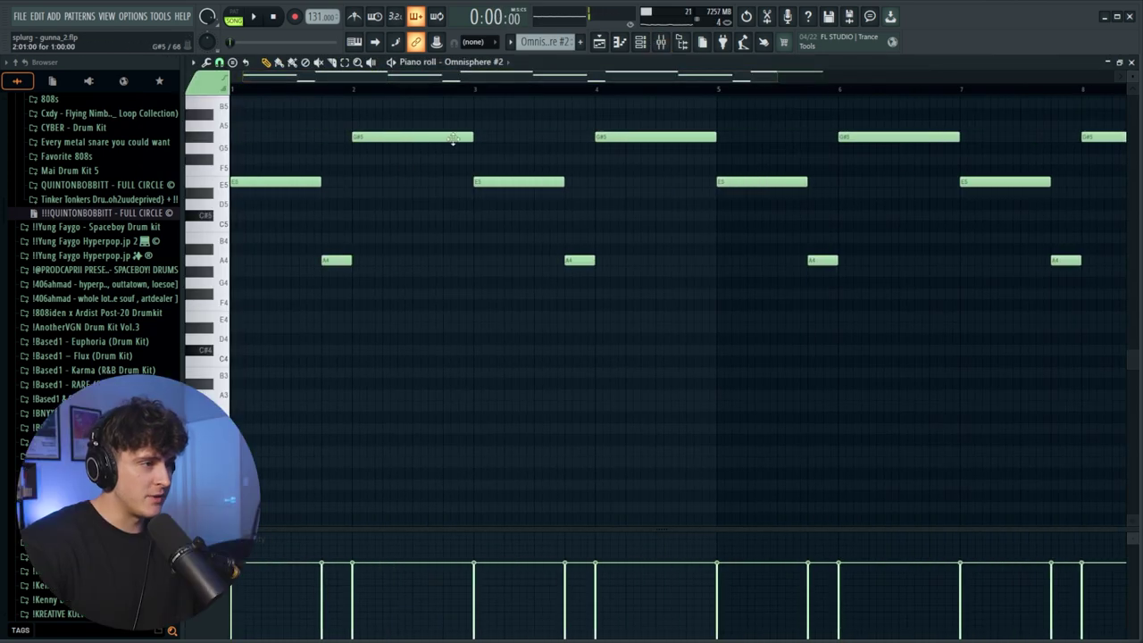
pyautogui.moveTo(444, 183)
pyautogui.mouseDown()
pyautogui.moveTo(441, 197)
pyautogui.moveTo(458, 200)
pyautogui.mouseUp()
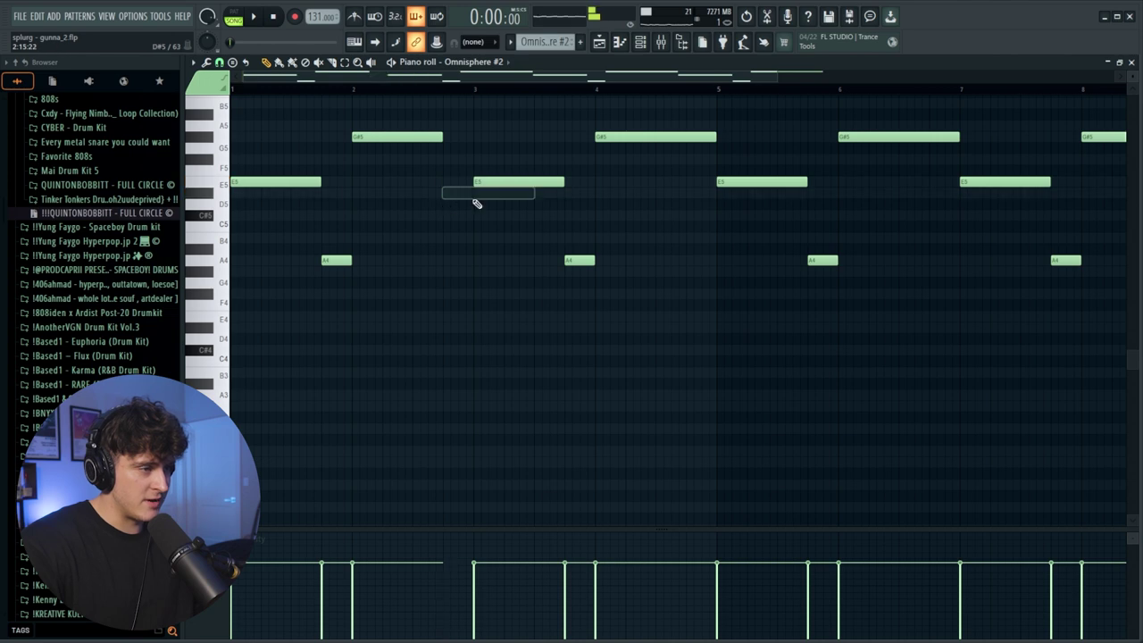
pyautogui.click(444, 193)
pyautogui.press('space')
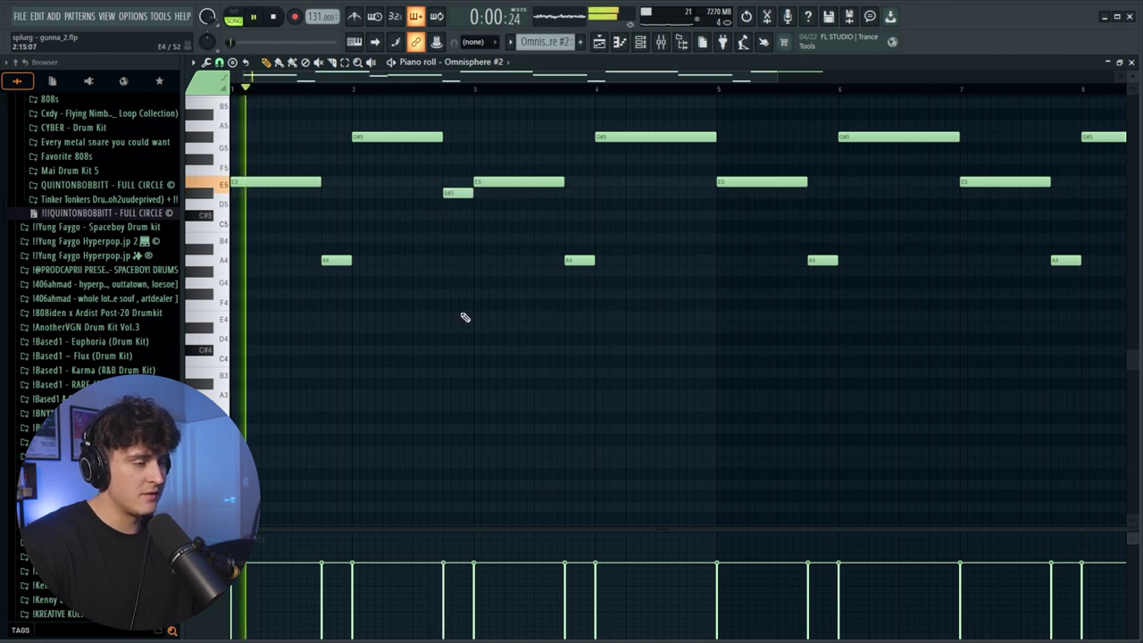
# - Shorten the G#5 in bar 4 by one beat and add a D#5 on the last beat of that bar
pyautogui.moveTo(715, 138); pyautogui.dragTo(684, 140)
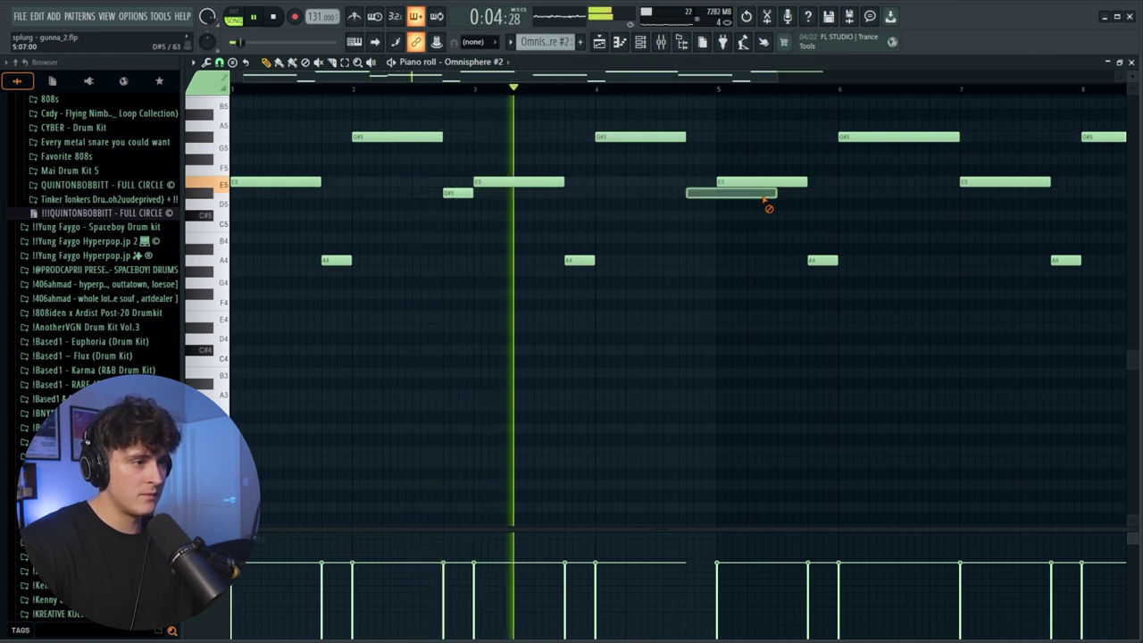
pyautogui.click(696, 194)
pyautogui.scroll(-3, 655, 97)
pyautogui.press('space')
# - Clear the old notes from bar 5 onward and duplicate the edited four-bar phrase into bars 5 to 8
pyautogui.rightClick(779, 146)
pyautogui.hotkey('ctrl', 'b')
pyautogui.click(617, 337)
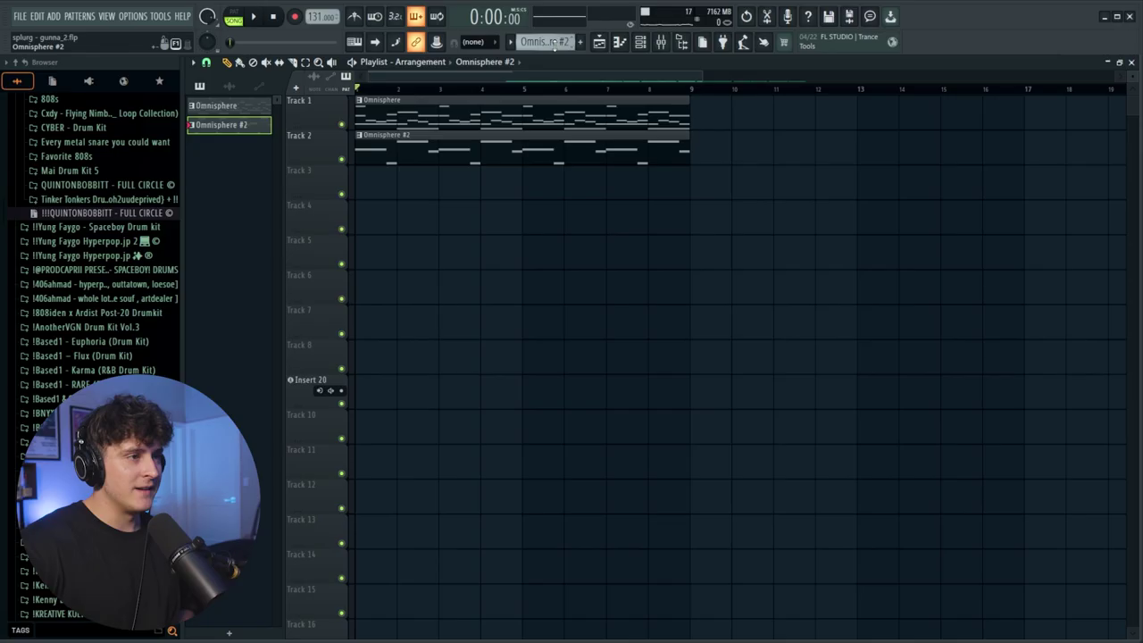
# - Create a new pattern named drums and place it on playlist Track 3 starting at bar 1
pyautogui.click(581, 42)
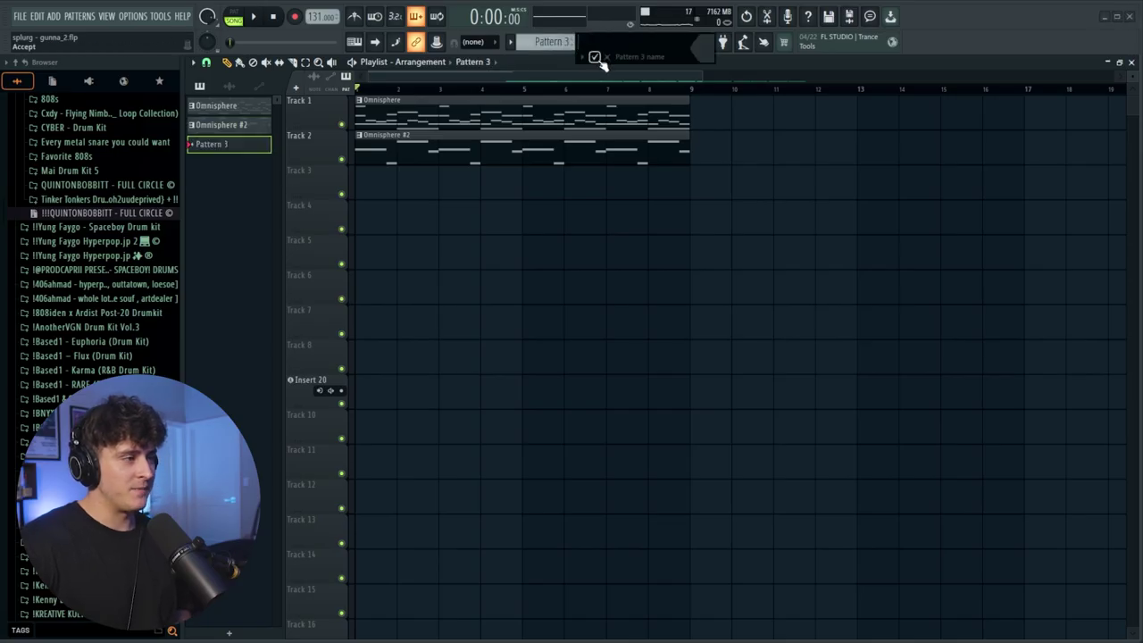
pyautogui.write('drums')
pyautogui.click(596, 57)
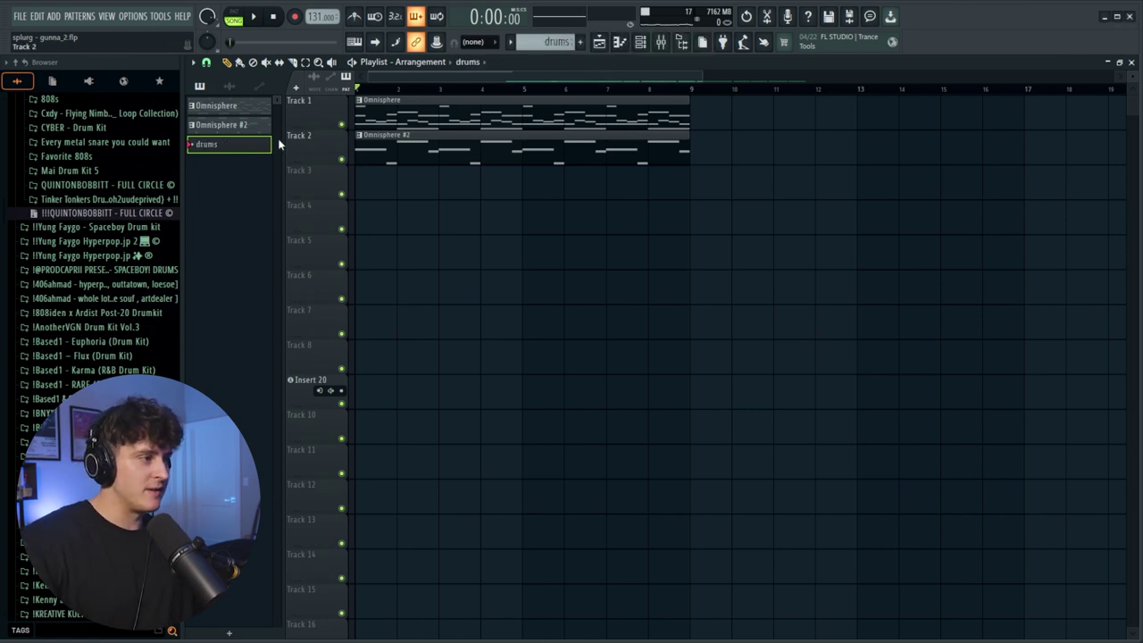
pyautogui.moveTo(373, 186); pyautogui.dragTo(699, 202)
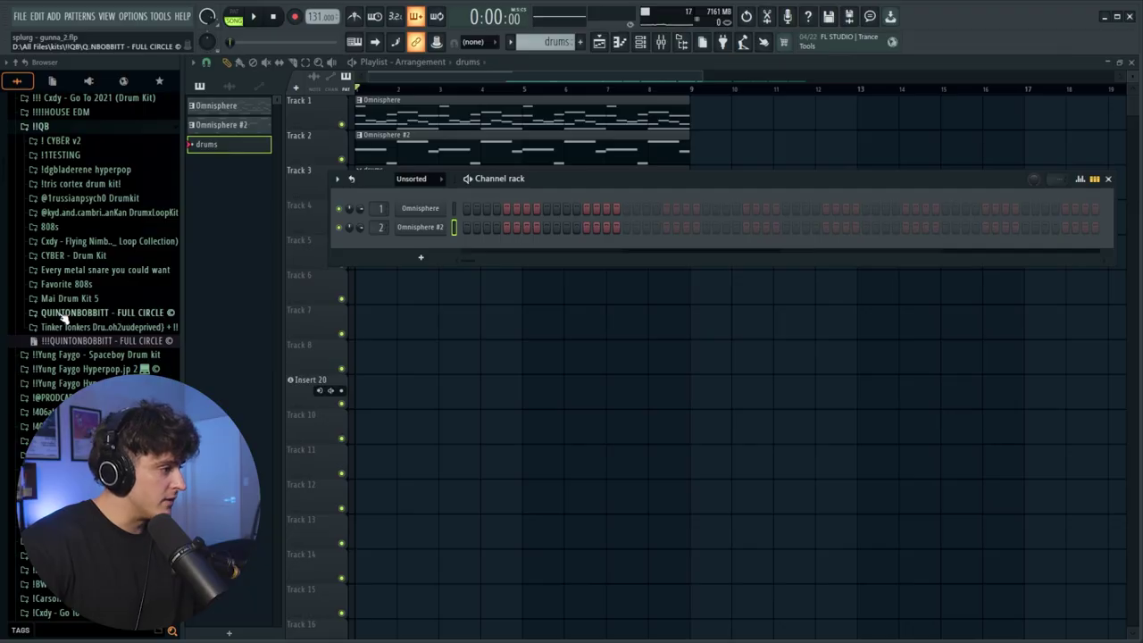
# - Add the ST3P UP! clap from the QUINTONBOBBITT - FULL CIRCLE drum kit to the channel rack
pyautogui.click(61, 313)
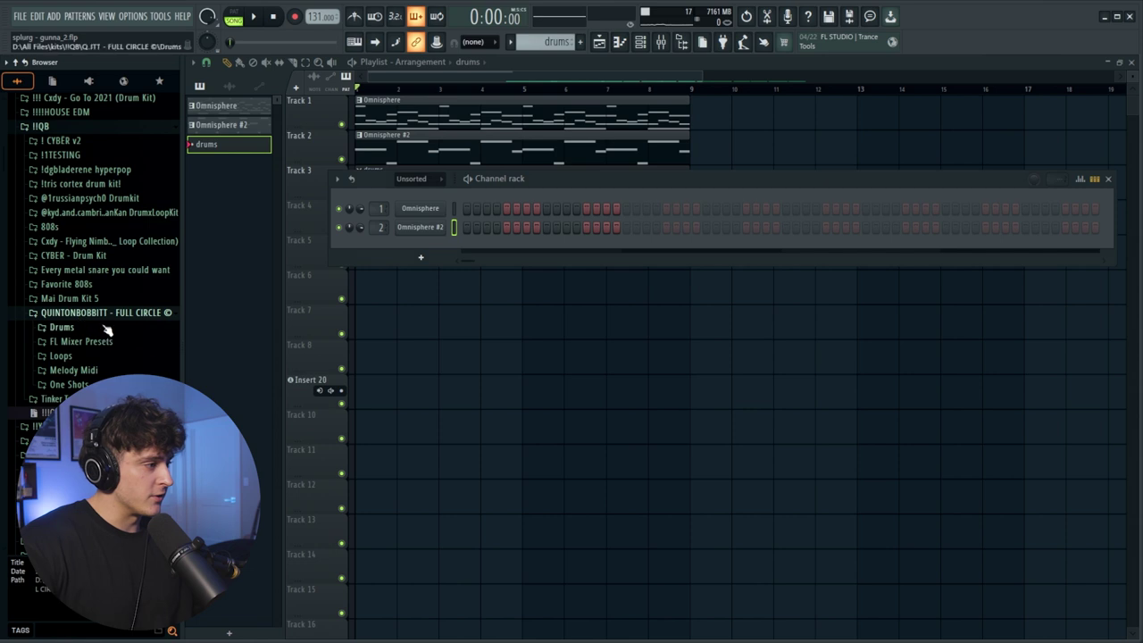
pyautogui.click(67, 327)
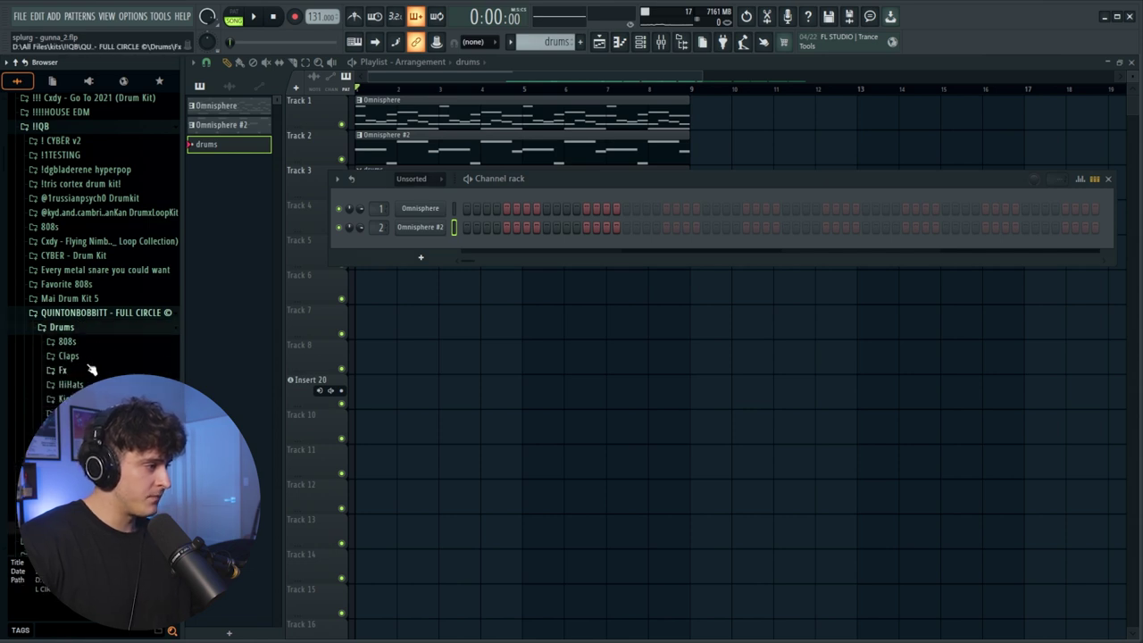
pyautogui.click(78, 357)
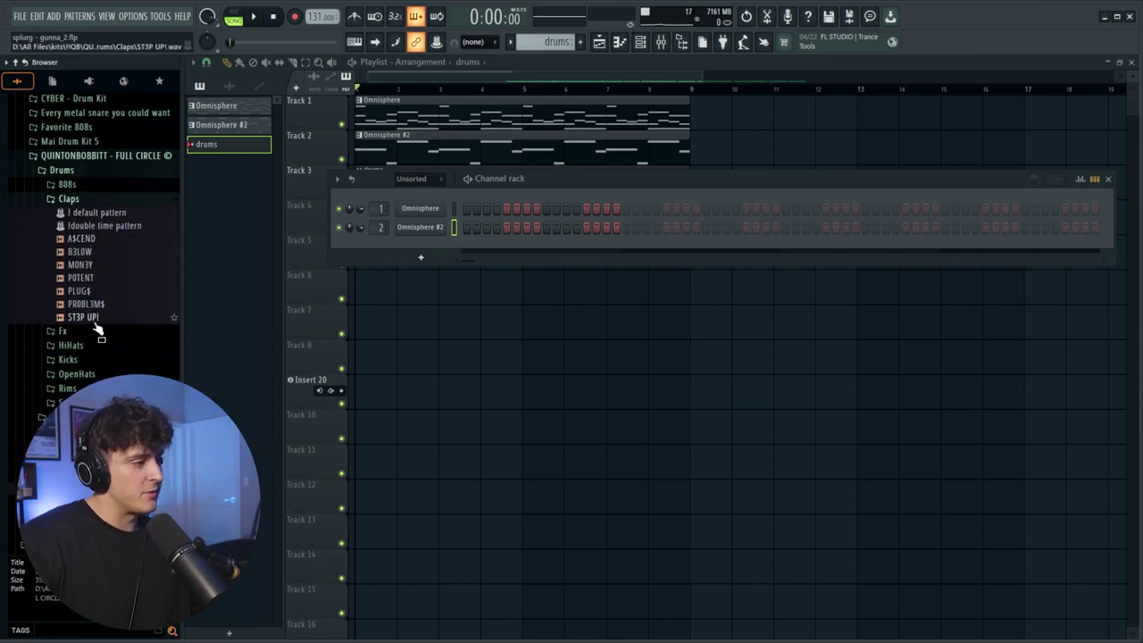
pyautogui.moveTo(372, 256); pyautogui.dragTo(375, 259)
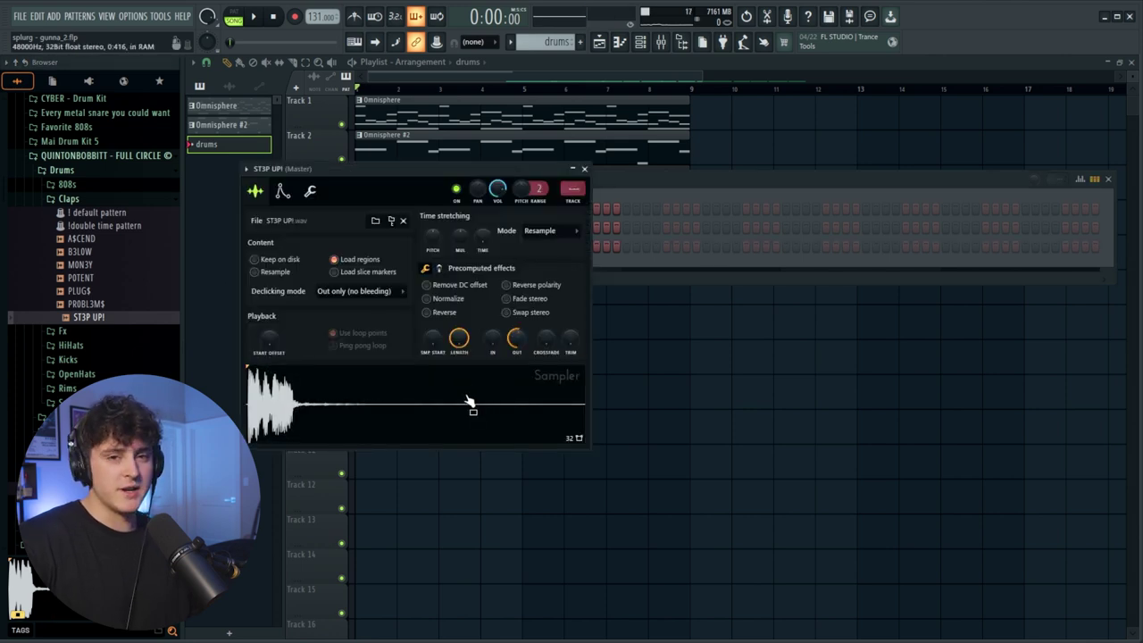
pyautogui.click(584, 168)
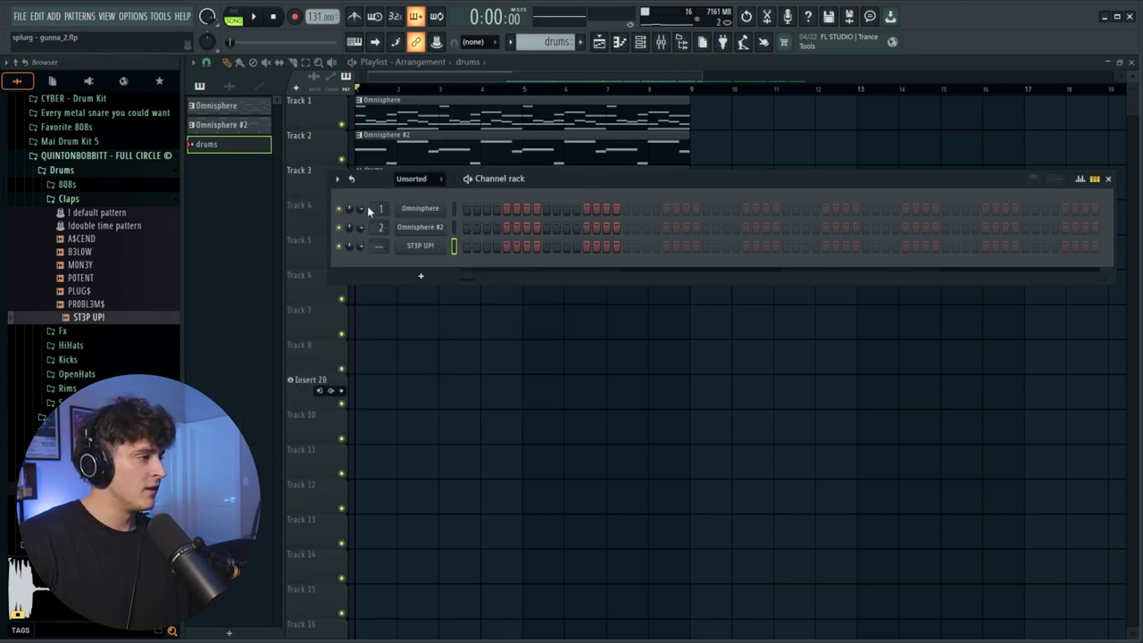
# - Load the kit's "! default pattern" clap sequence onto the ST3P UP! channel
pyautogui.moveTo(95, 212); pyautogui.dragTo(116, 230)
pyautogui.moveTo(426, 252); pyautogui.dragTo(426, 252)
pyautogui.click(69, 198)
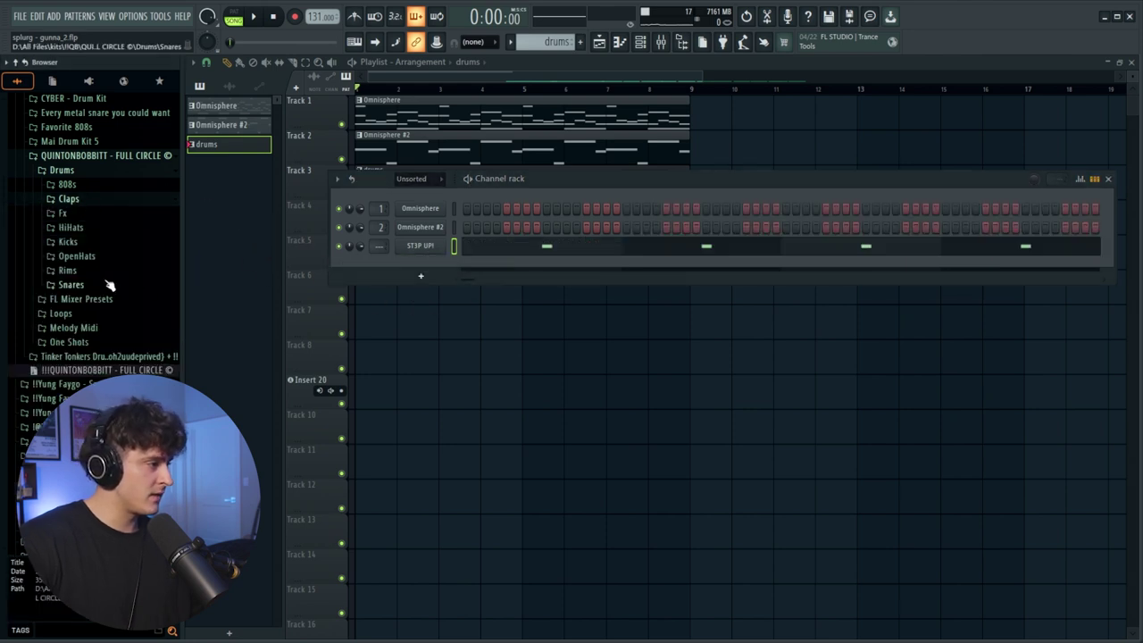
# - Add the SNAPZ hi-hat from the kit as a new channel and load "!hi hat midi - 1" onto it
pyautogui.click(72, 227)
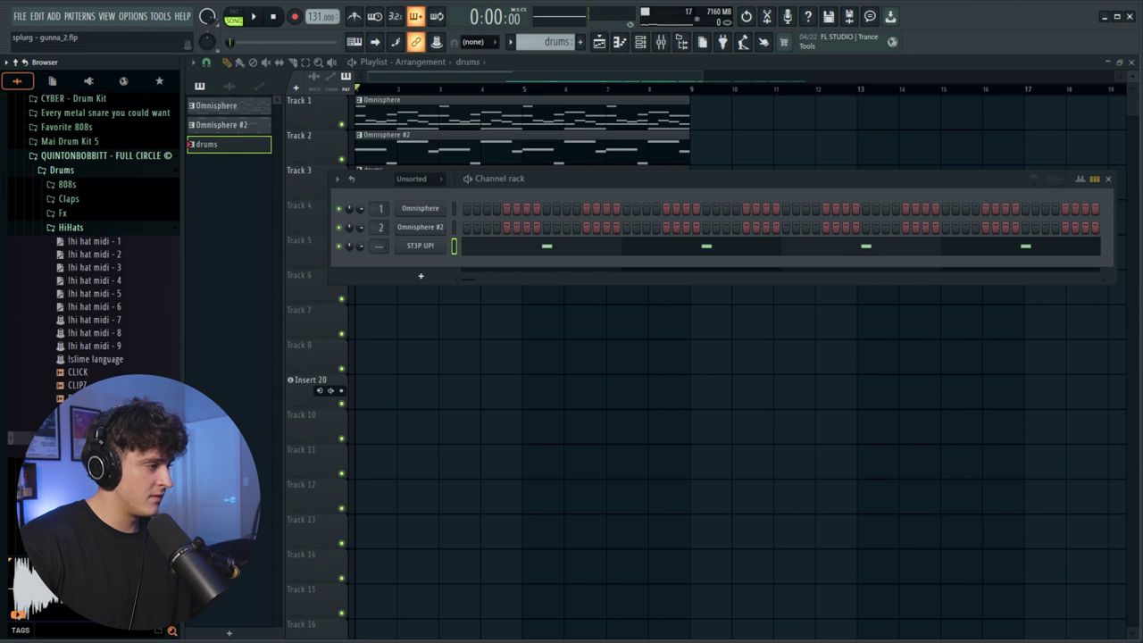
pyautogui.moveTo(434, 275); pyautogui.dragTo(376, 264)
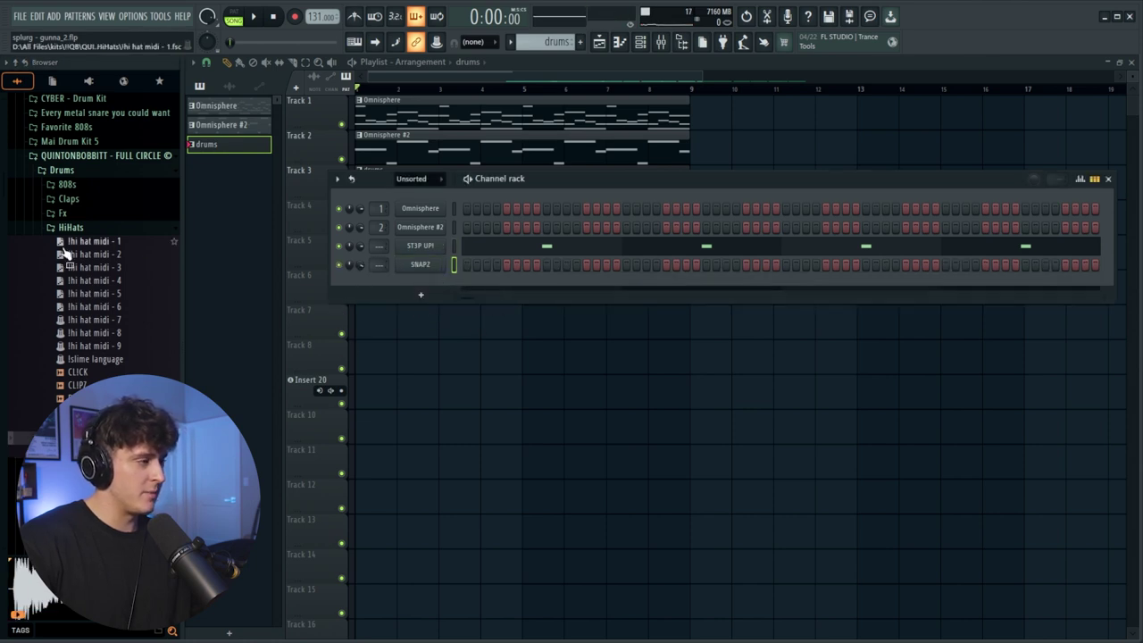
pyautogui.moveTo(76, 243); pyautogui.dragTo(367, 266)
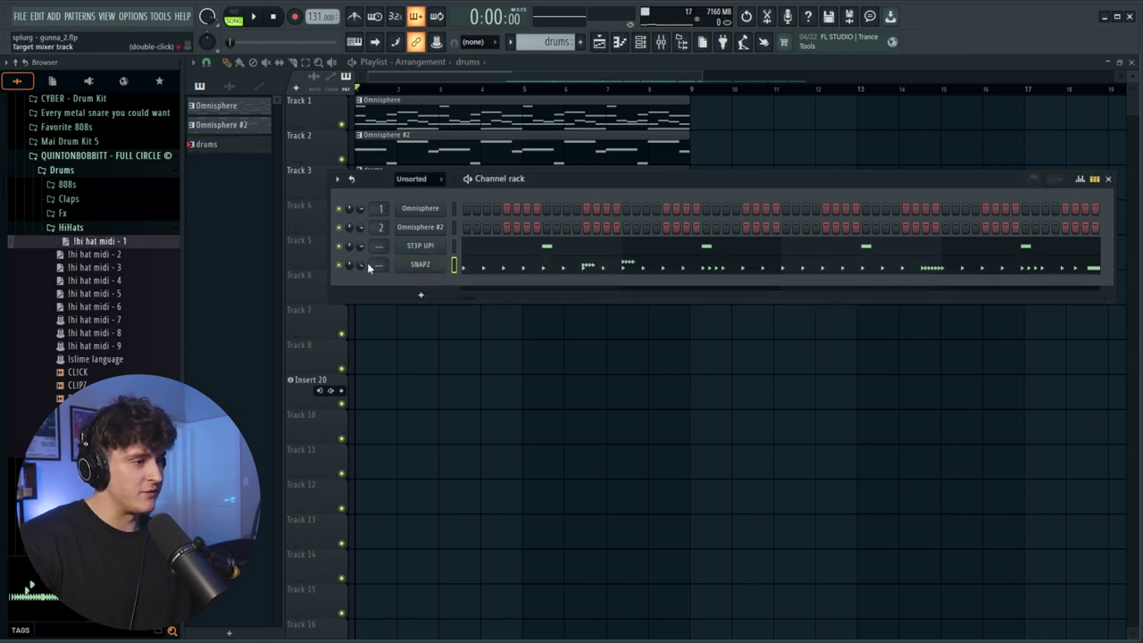
pyautogui.click(41, 229)
# - Add the BR3AK open hat from the kit as a new channel and load its "!Basic pattern - 1"
pyautogui.click(79, 256)
pyautogui.moveTo(100, 333); pyautogui.dragTo(404, 304)
pyautogui.moveTo(98, 279); pyautogui.dragTo(469, 282)
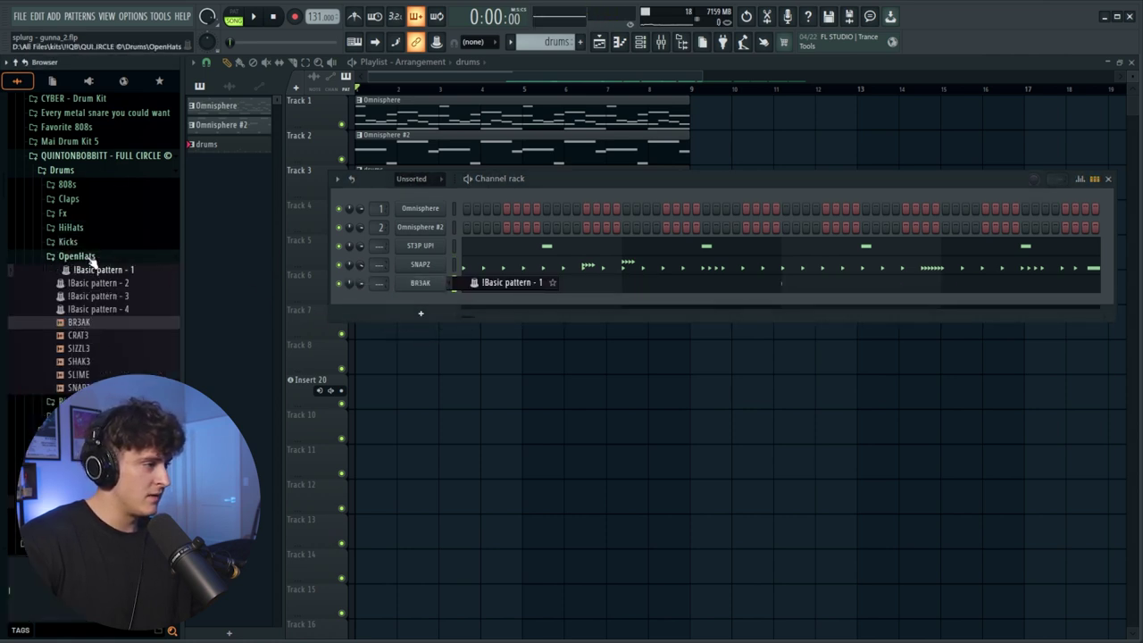
pyautogui.click(77, 256)
# - Add the WHZY snare as a new channel, load the snare "!Basic pattern - 2" onto it, and play back the beat
pyautogui.click(70, 284)
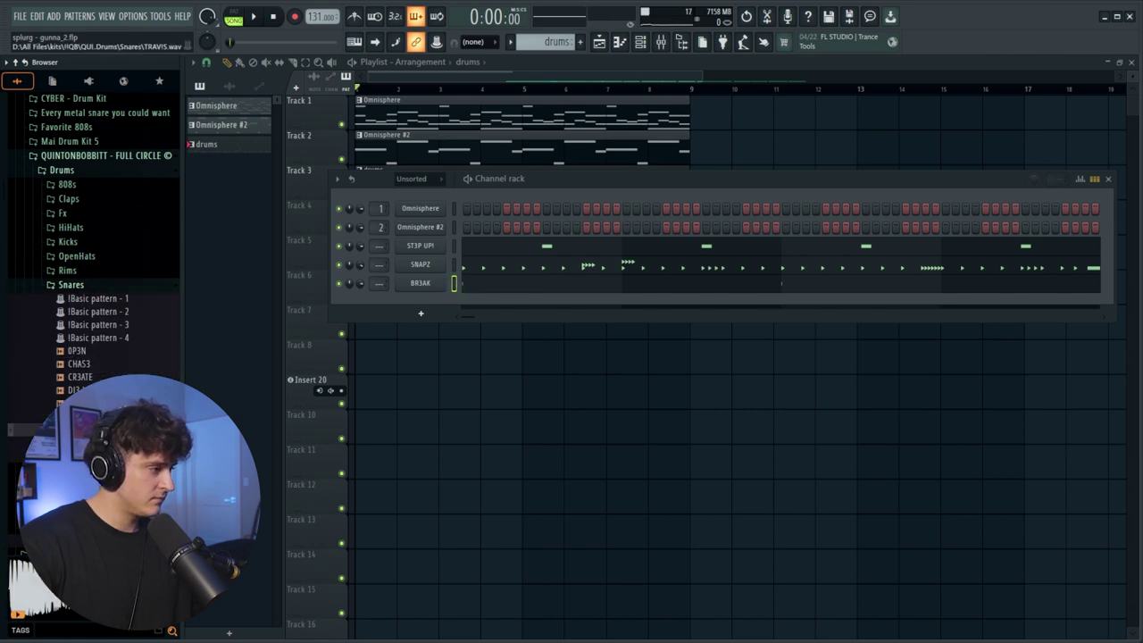
pyautogui.moveTo(406, 296); pyautogui.dragTo(407, 298)
pyautogui.moveTo(99, 311); pyautogui.dragTo(110, 318)
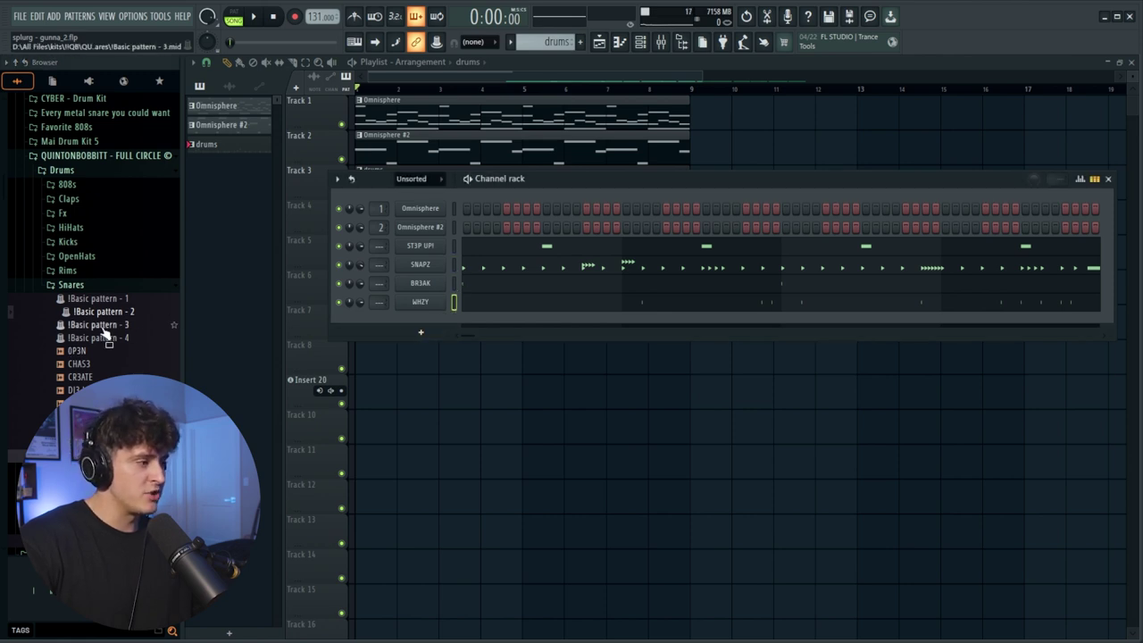
pyautogui.moveTo(708, 177); pyautogui.dragTo(711, 159)
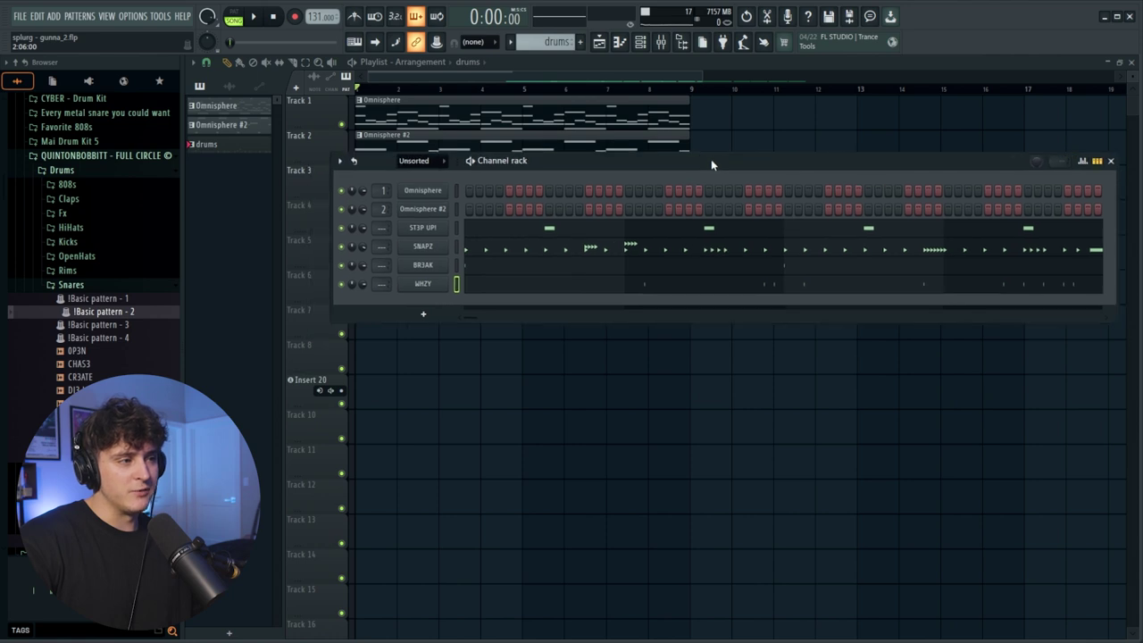
pyautogui.press('space')
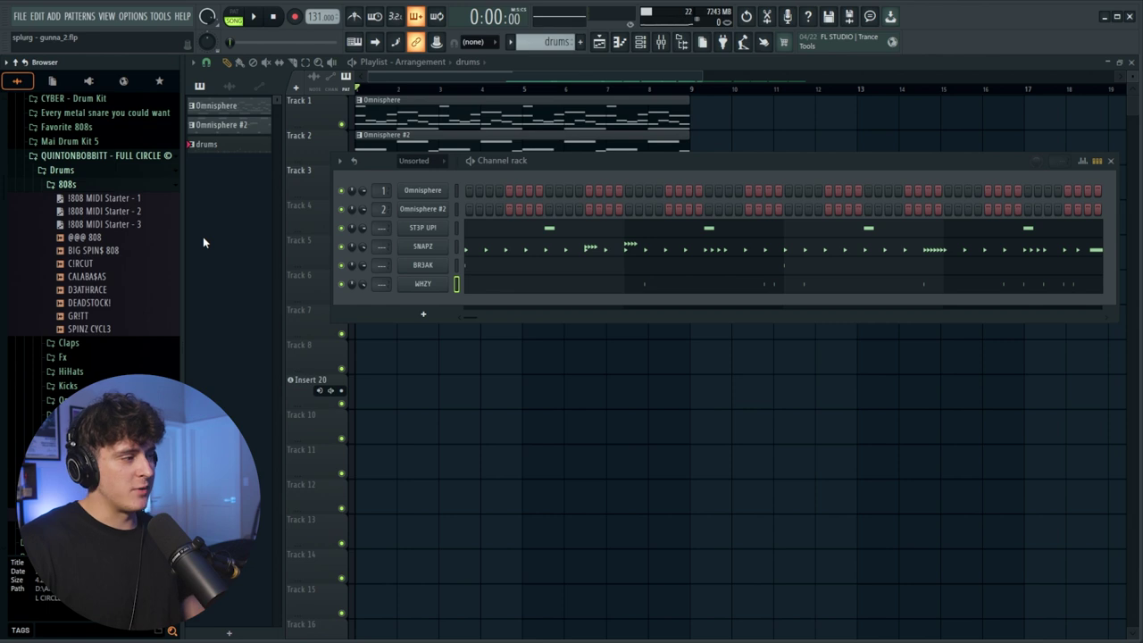
# - Preview the @@@ 808 from the kit's 808s folder and add it as a new channel
pyautogui.moveTo(84, 238); pyautogui.dragTo(87, 245)
pyautogui.click(86, 243)
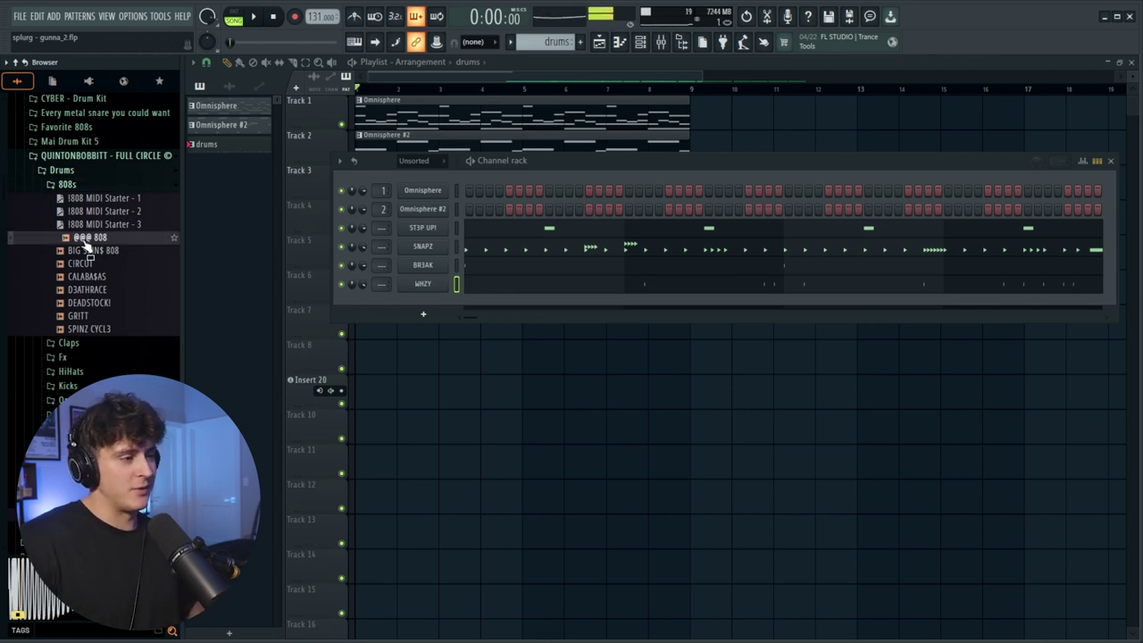
pyautogui.moveTo(272, 277); pyautogui.dragTo(384, 301)
pyautogui.click(423, 302)
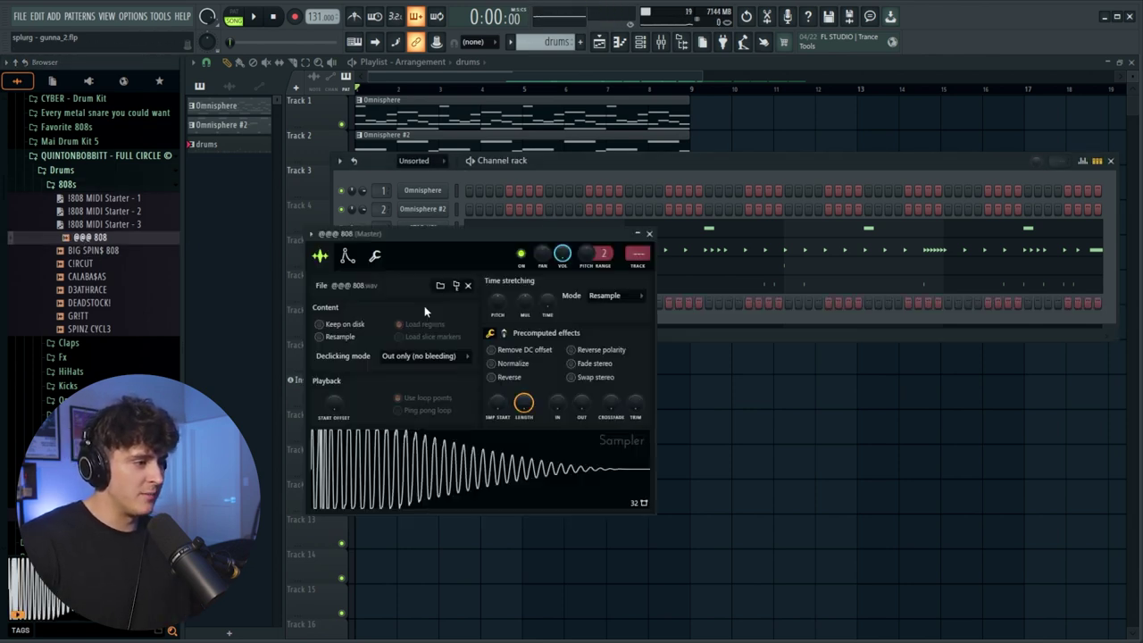
# - Enable the @@@ 808's volume envelope with the hold time at 100% and set the channel to cut itself
pyautogui.click(348, 255)
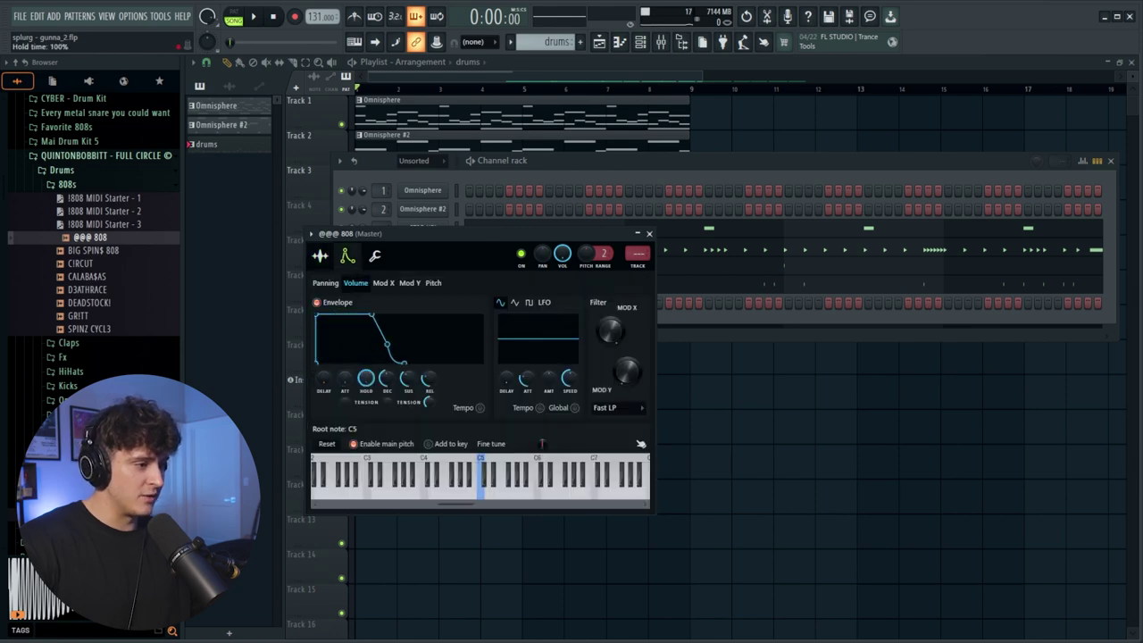
pyautogui.click(649, 234)
pyautogui.rightClick(442, 303)
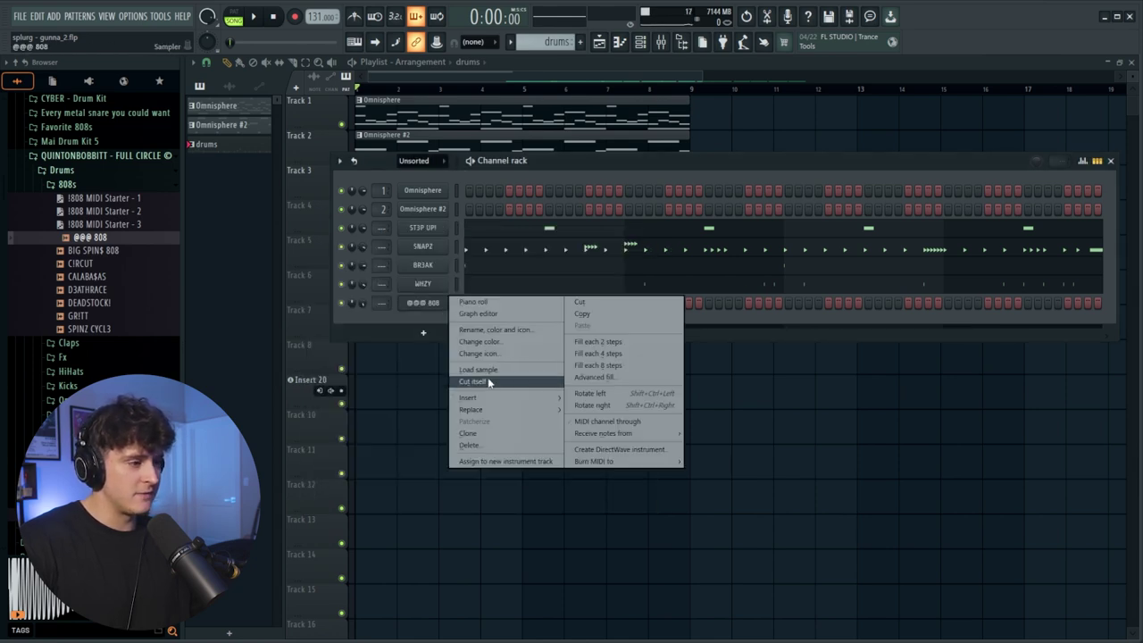
pyautogui.click(491, 382)
# - Load "!808 MIDI Starter - 1" onto the @@@ 808 channel and transpose its notes up one semitone to C#
pyautogui.moveTo(82, 205); pyautogui.dragTo(434, 302)
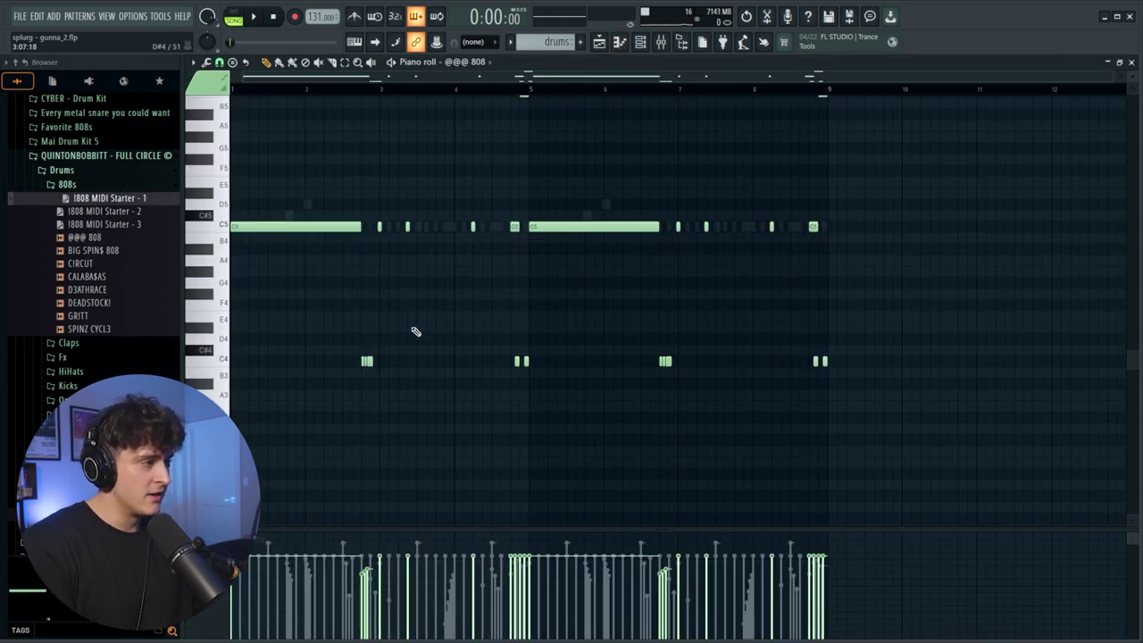
pyautogui.press('Up')
pyautogui.scroll(1, 415, 331)
pyautogui.keyDown('ctrl'); pyautogui.scroll(2, 284, 264); pyautogui.keyUp('ctrl')
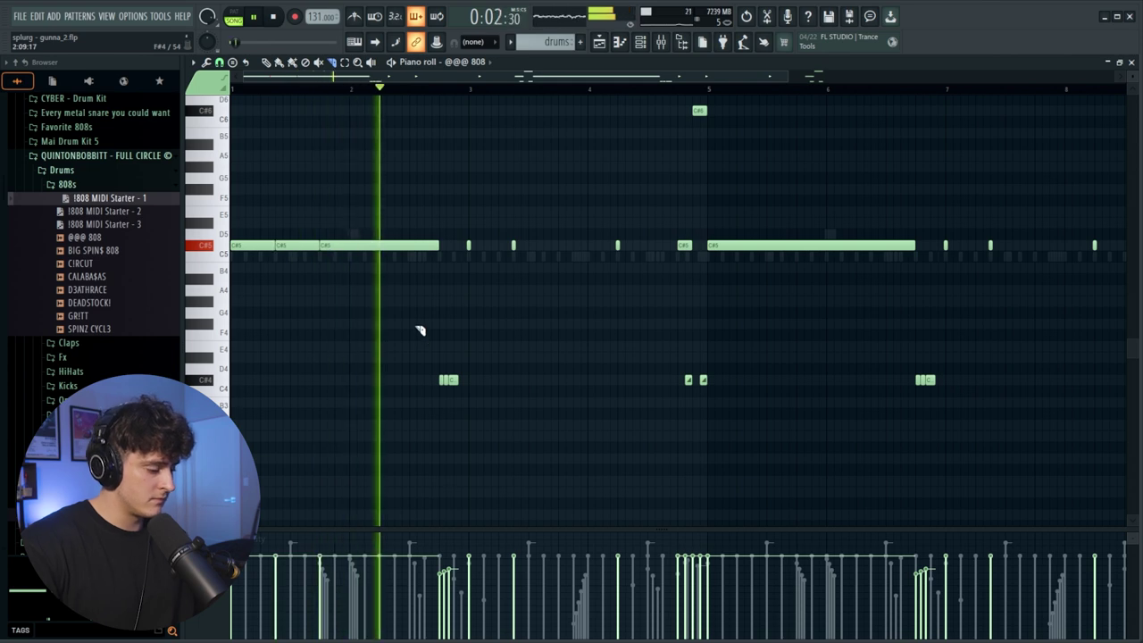
# - Move the sliced end of the first long C#5 note down to A4, split it in two, and play back the 808
pyautogui.press('space')
pyautogui.click(382, 245)
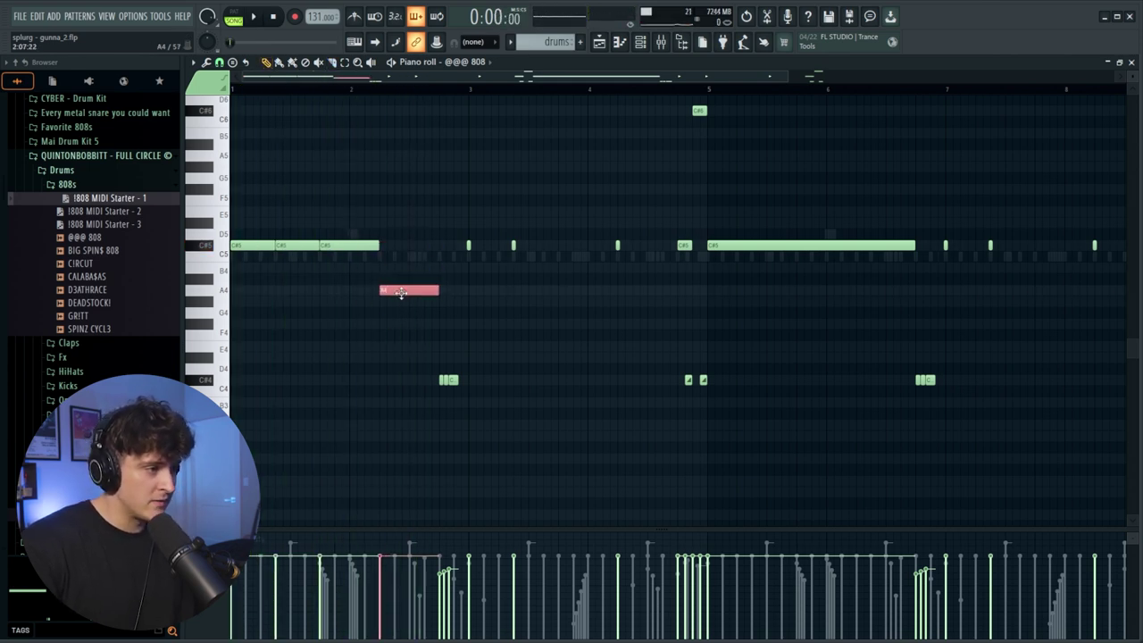
pyautogui.click(408, 364)
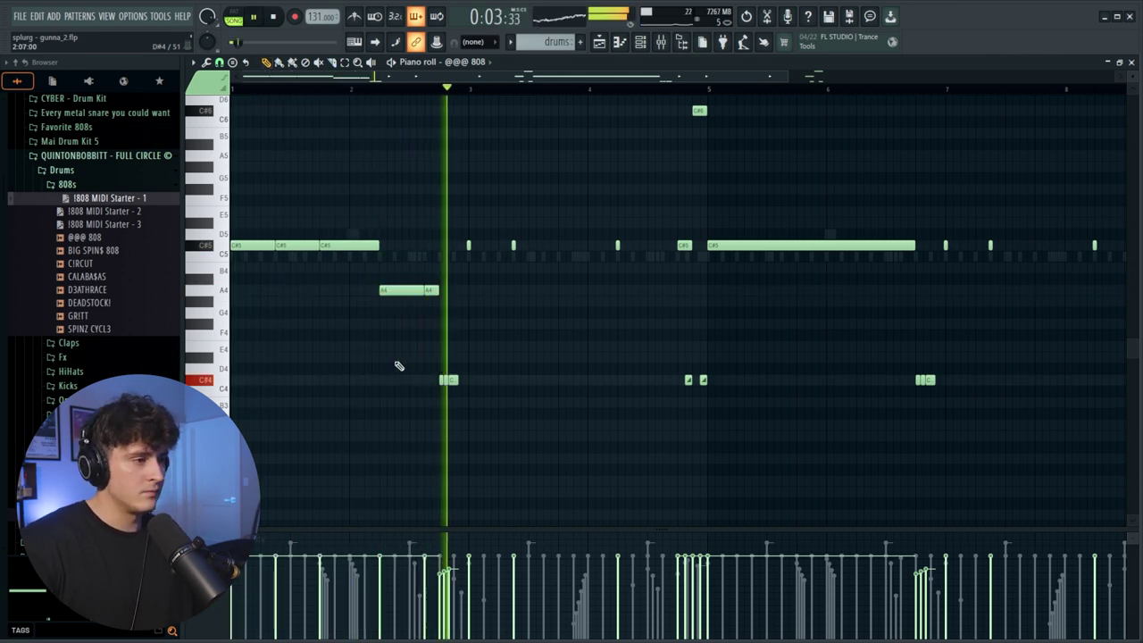
pyautogui.scroll(-3, 536, 100)
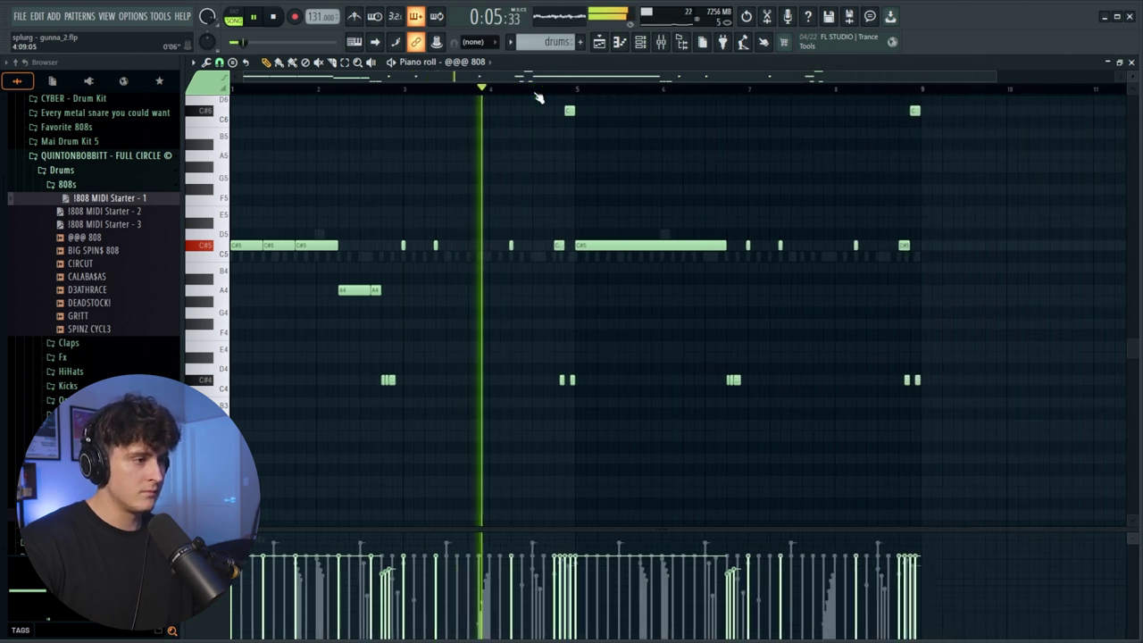
pyautogui.press('space')
pyautogui.scroll(2, 384, 95)
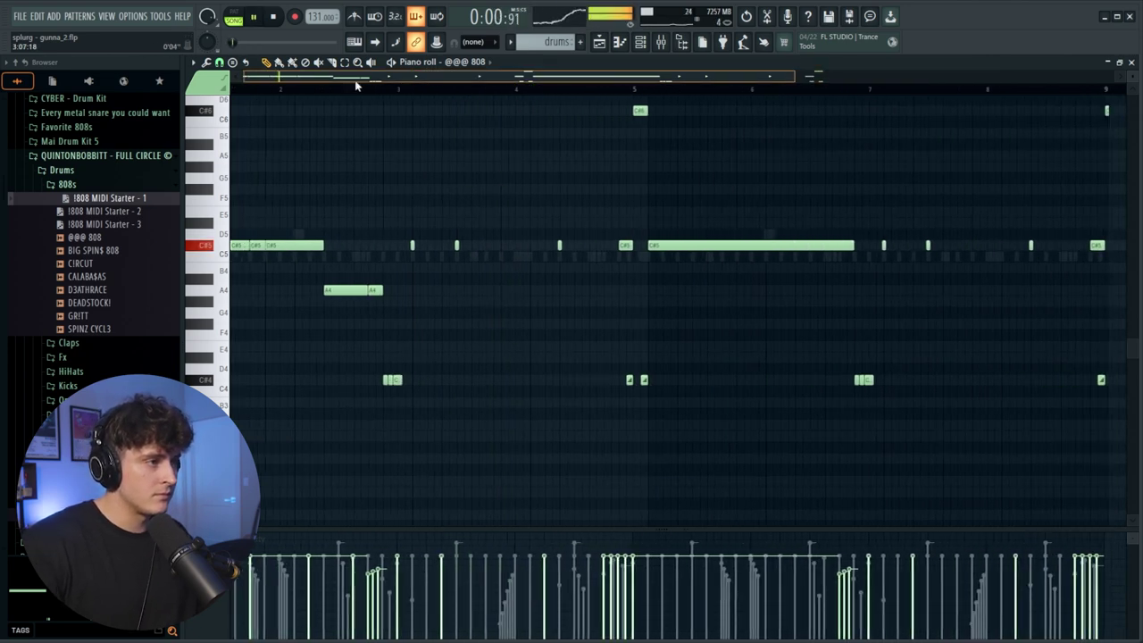
pyautogui.scroll(2, 562, 93)
pyautogui.scroll(1, 563, 92)
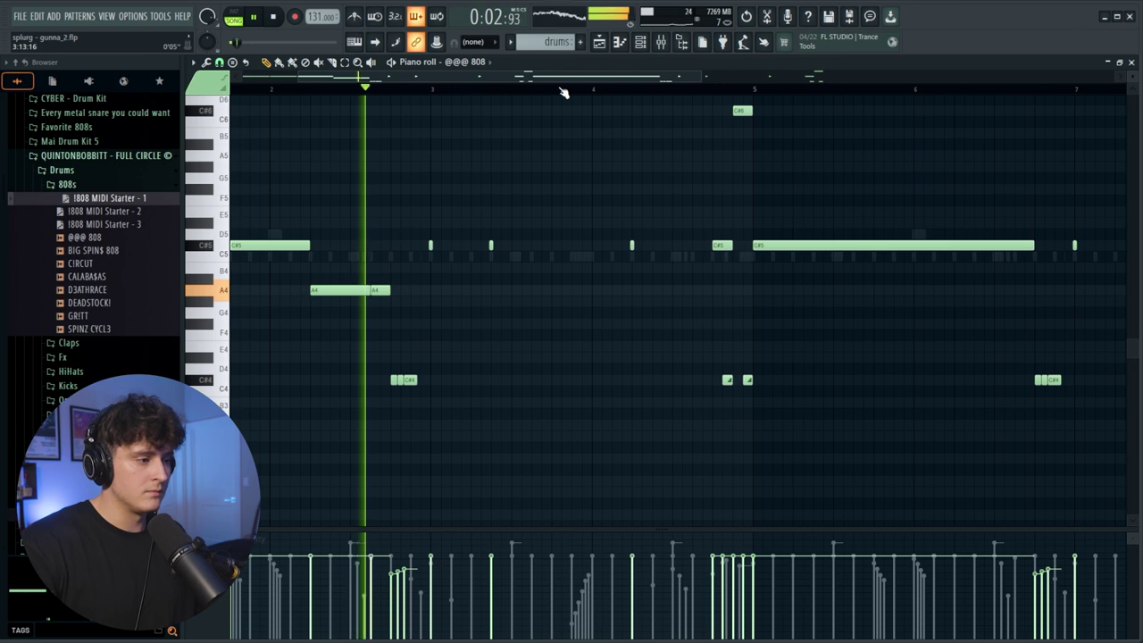
# - Add a C#6 note just before bar 4, lower the short note following it to A4, and play back the pattern
pyautogui.press('space')
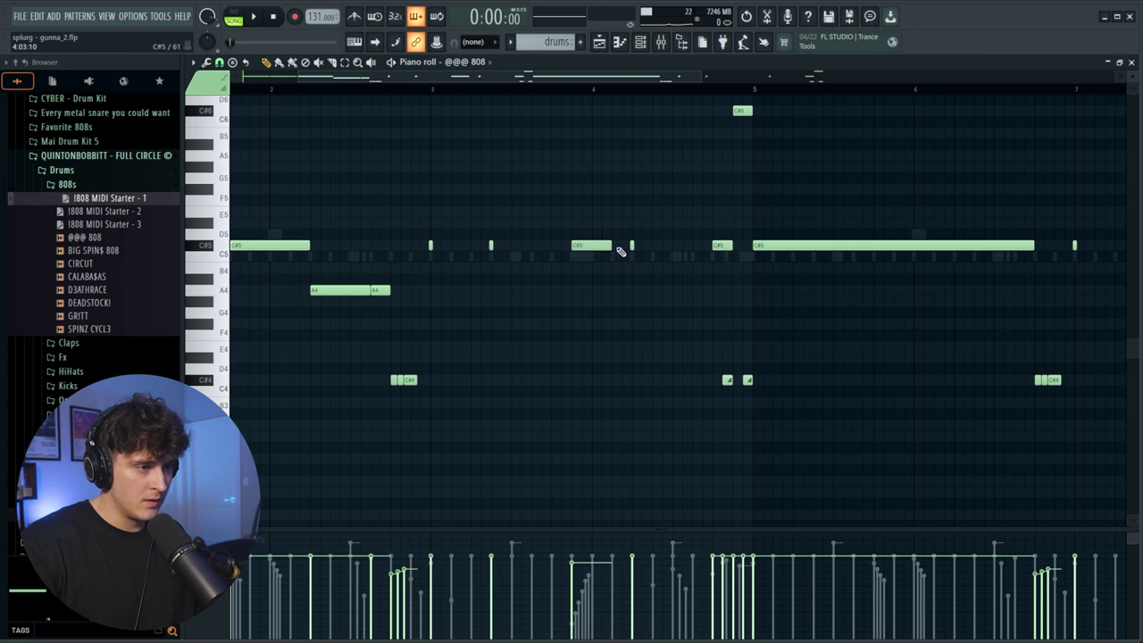
pyautogui.click(526, 84)
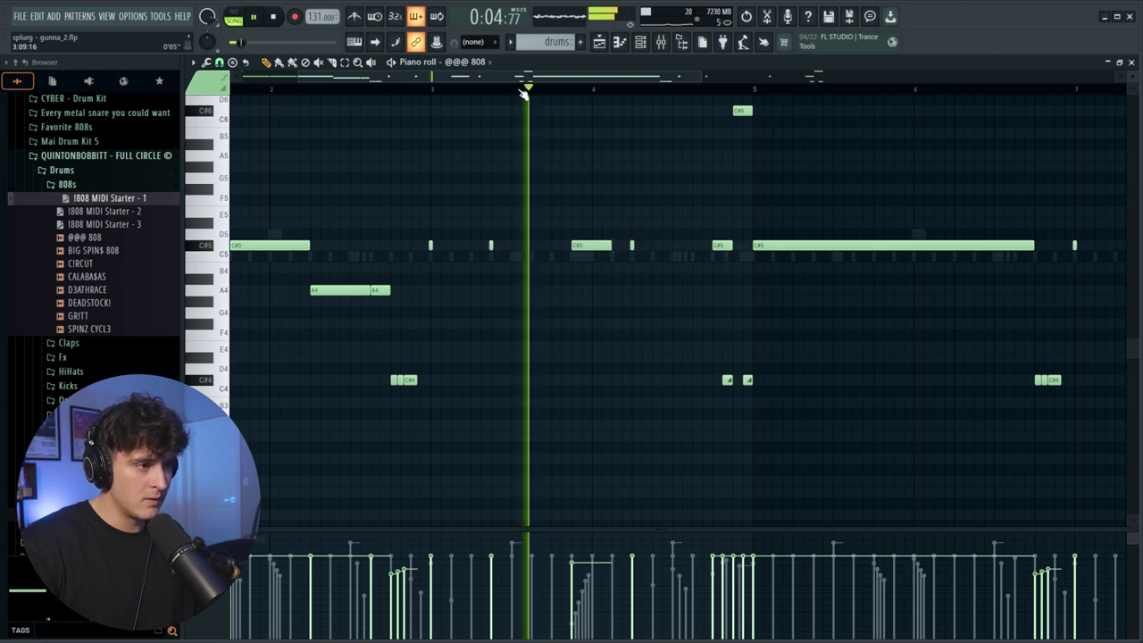
pyautogui.press('space')
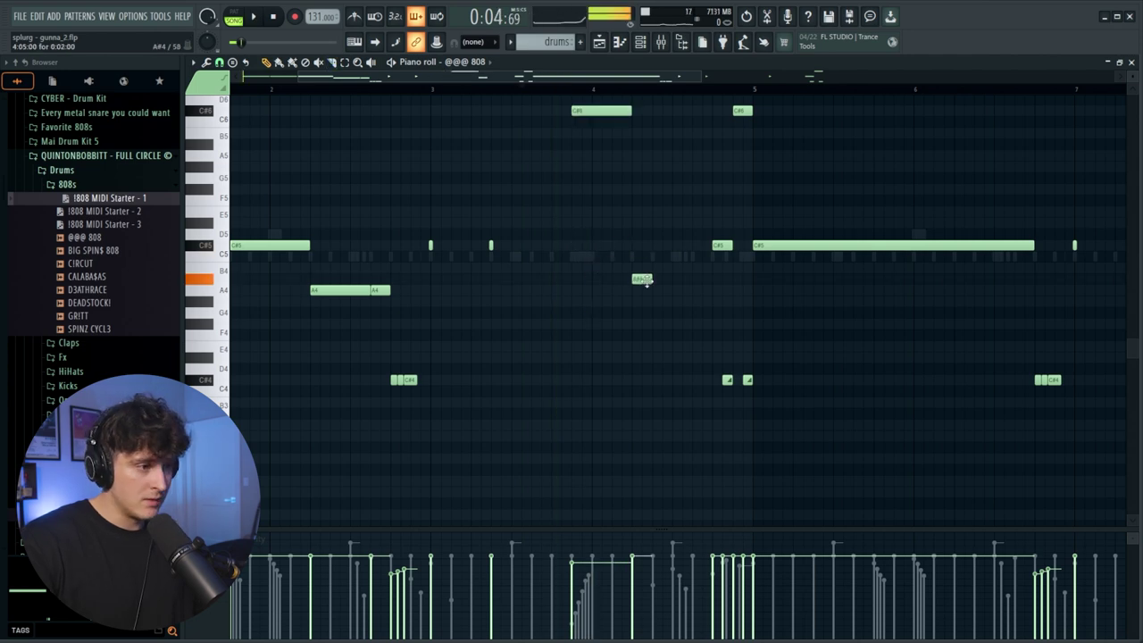
pyautogui.moveTo(646, 284); pyautogui.dragTo(646, 294)
pyautogui.press('space')
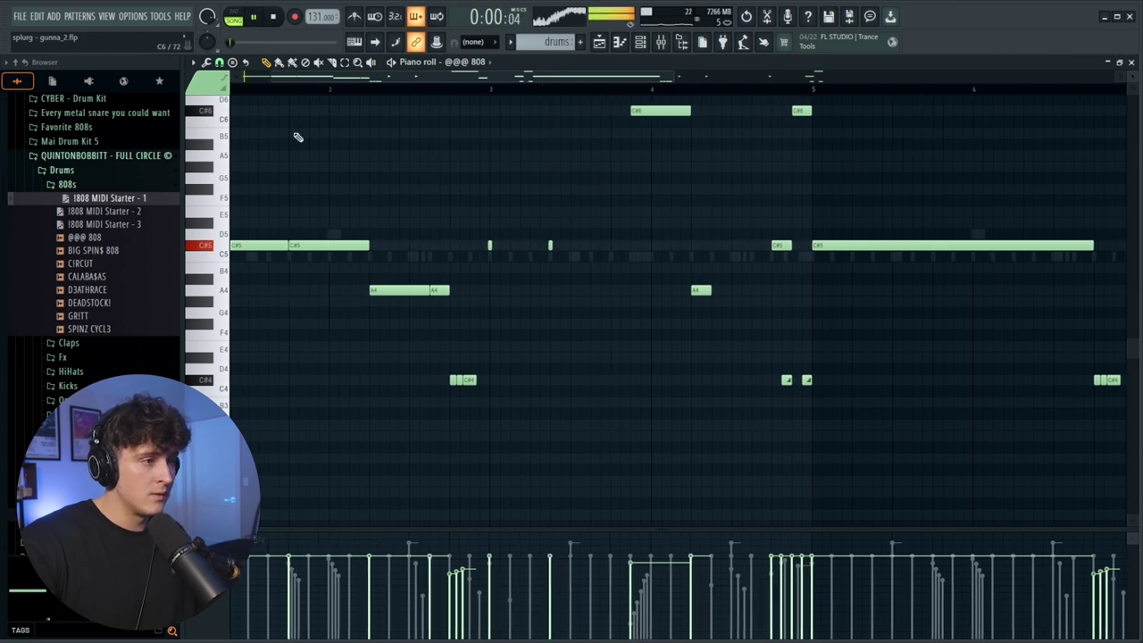
# - Lower the C#6 note before bar 4 to C#5, shift it earlier, and follow it with a short C#6 and two A5 notes
pyautogui.click(648, 114)
pyautogui.hotkey('ctrl', 'Down')
pyautogui.hotkey('ctrl', 'd')
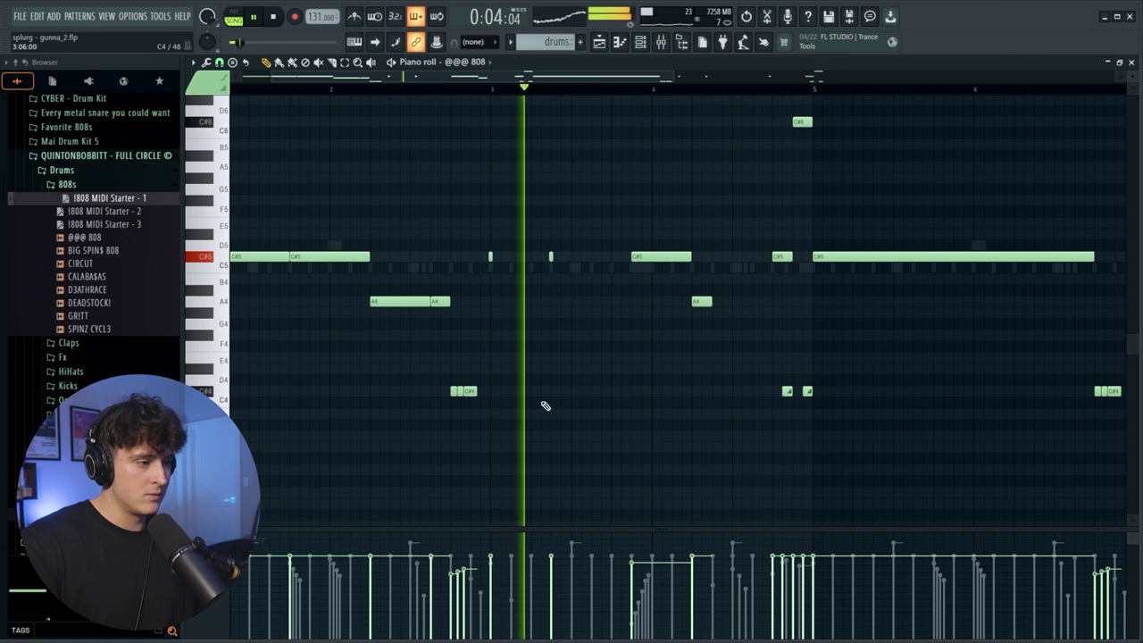
pyautogui.hotkey('ctrl', 'z')
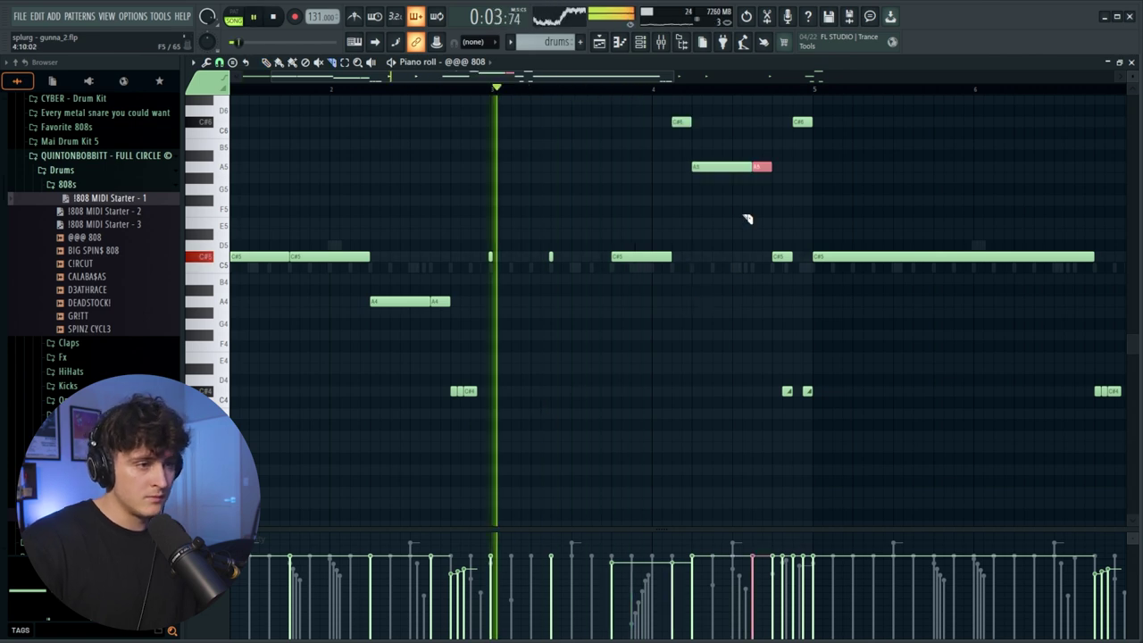
# - Move the two A5 notes in bar 4 down an octave to A4
pyautogui.scroll(-2, 676, 134)
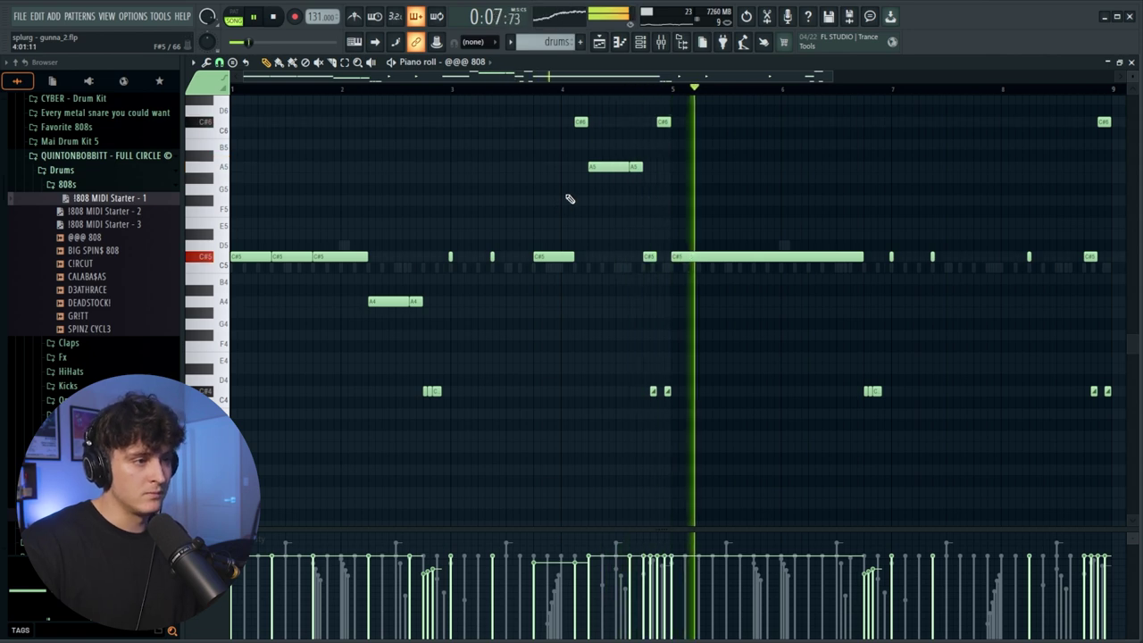
pyautogui.keyDown('ctrl'); pyautogui.click(640, 167); pyautogui.keyUp('ctrl')
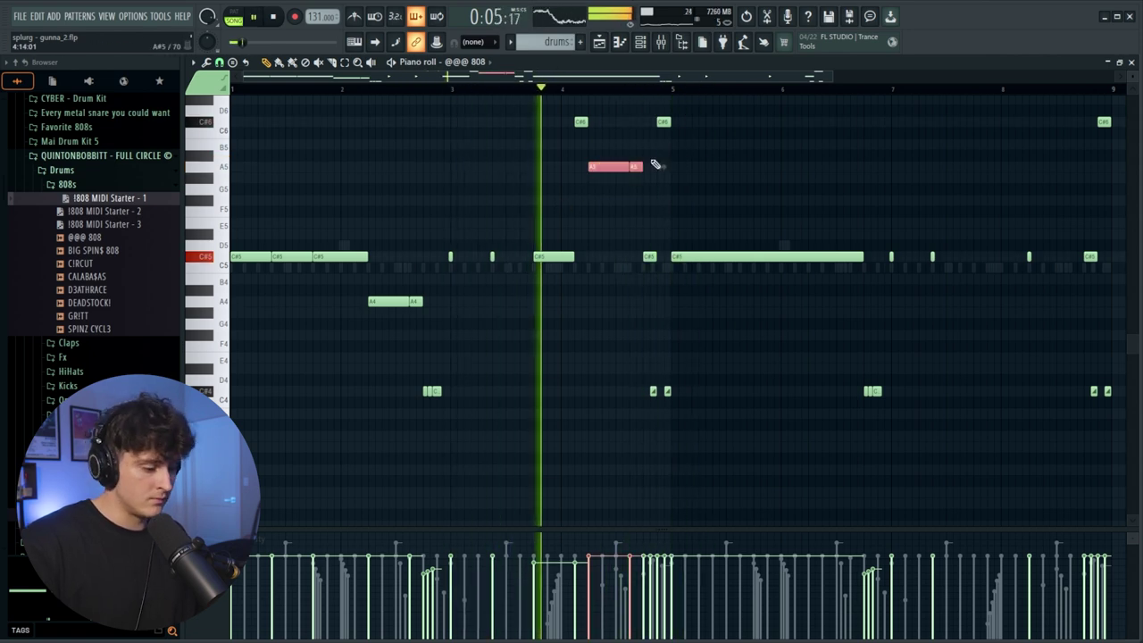
pyautogui.hotkey('ctrl', 'Down')
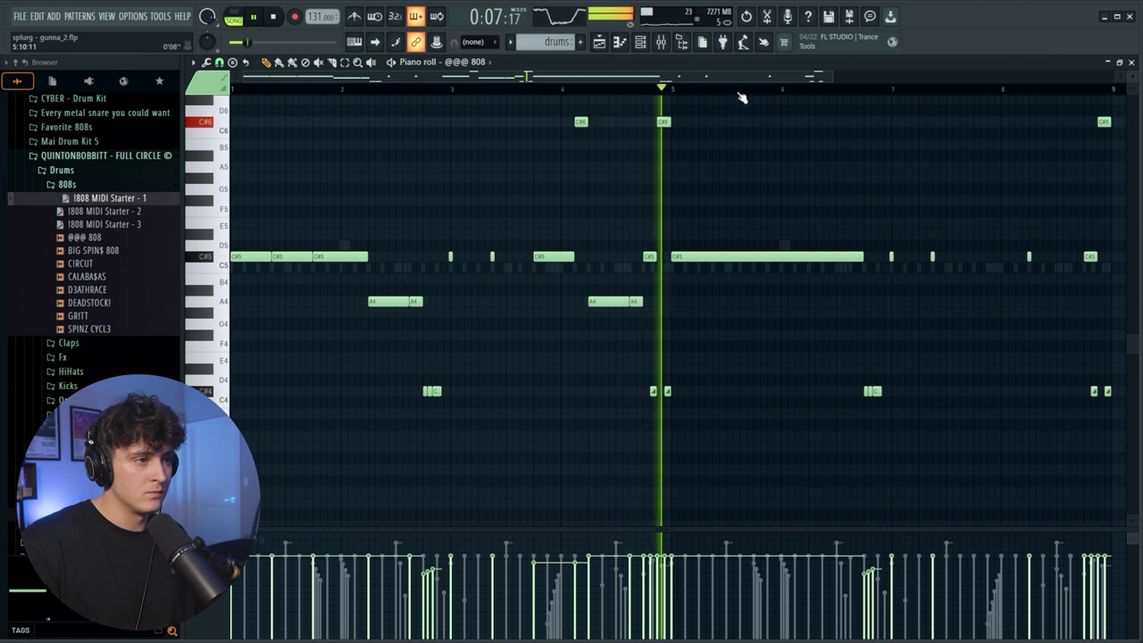
# - Replace the second four bars of the 808 pattern with a duplicate of the edited first four bars
pyautogui.scroll(-2, 777, 97)
pyautogui.moveTo(566, 96); pyautogui.dragTo(878, 395)
pyautogui.press('Delete')
pyautogui.hotkey('ctrl', 'v')
pyautogui.hotkey('ctrl', 'd')
pyautogui.press('space')
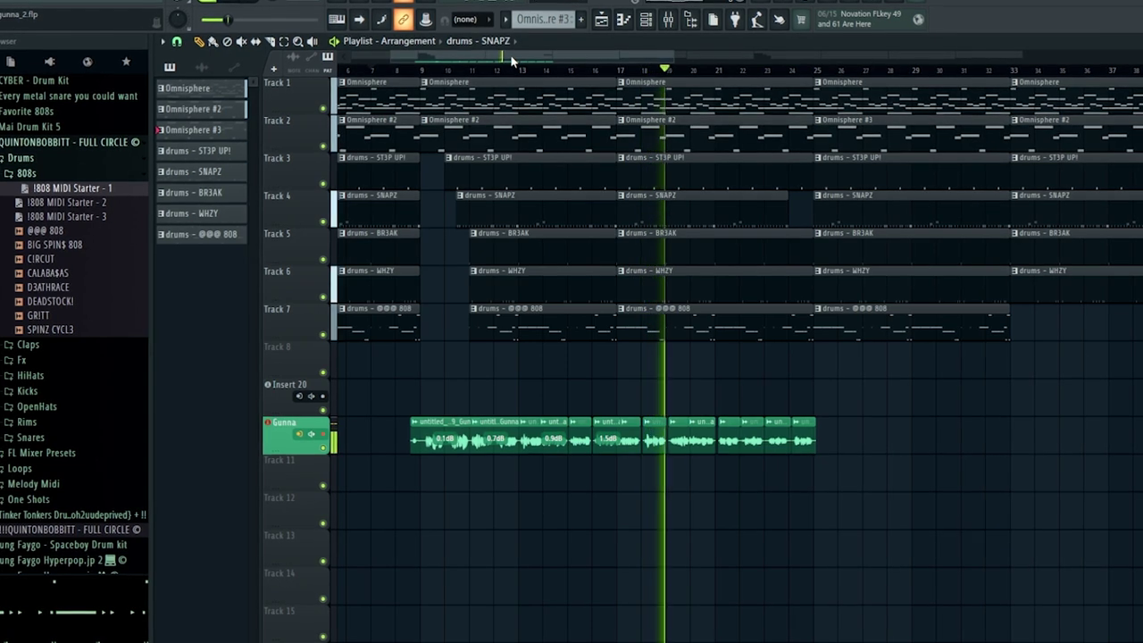
# - Play the arrangement through the existing Gunna vocal and record new vocal takes from about bar 25
pyautogui.scroll(4, 840, 76)
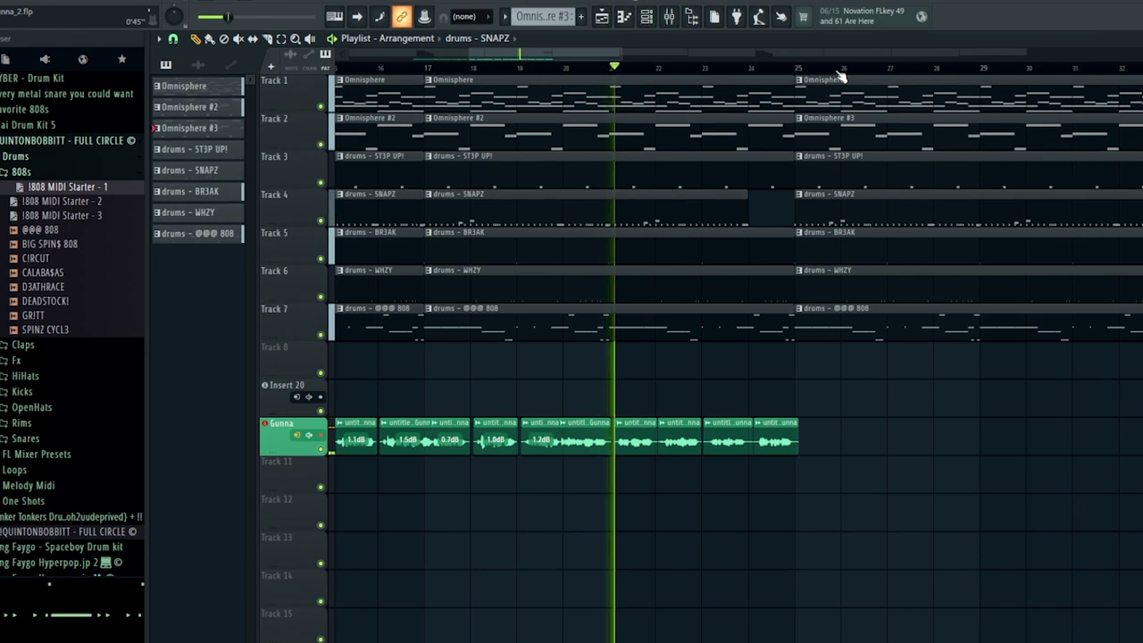
pyautogui.scroll(3, 840, 76)
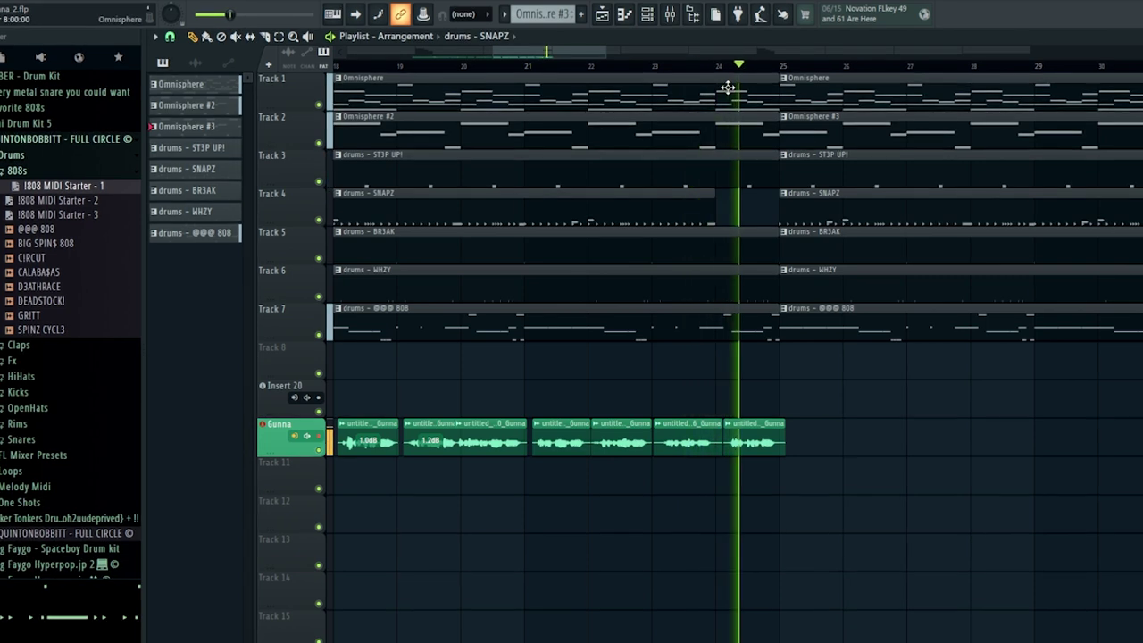
pyautogui.scroll(3, 873, 333)
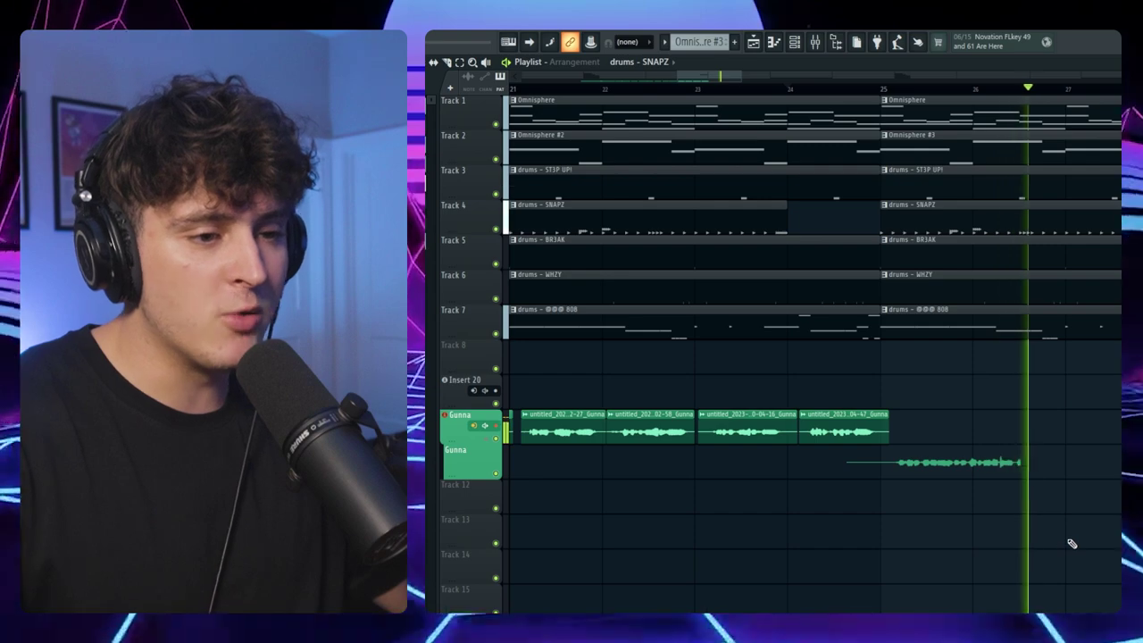
pyautogui.scroll(2, 901, 426)
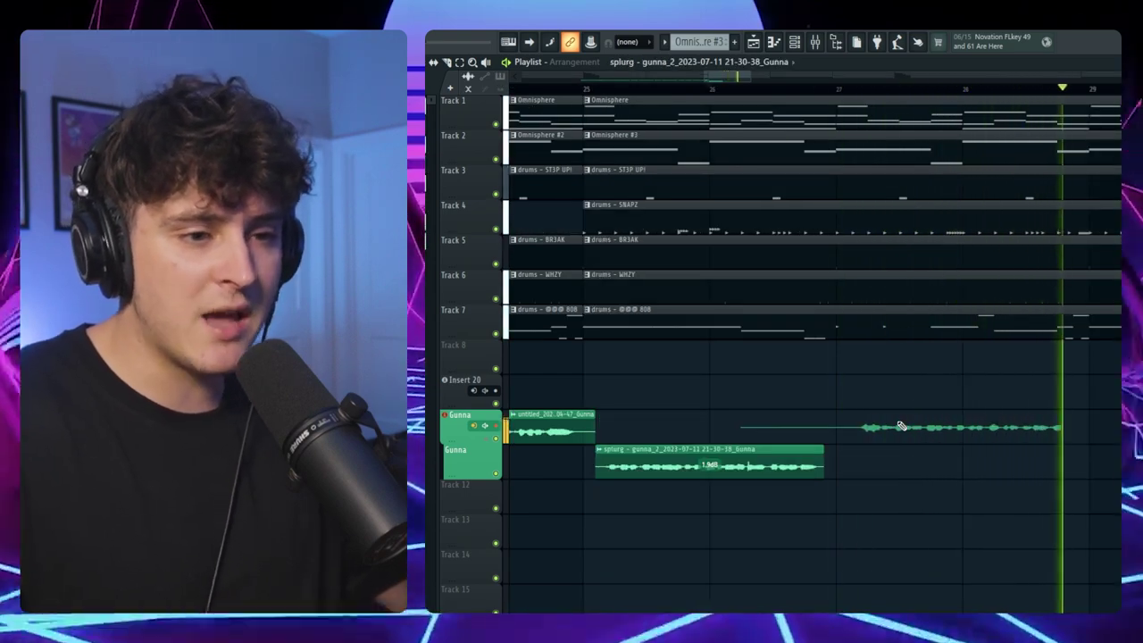
# - Move the last recorded vocal take, starting just after bar 31, up onto the main Gunna track and play it back
pyautogui.scroll(-2, 934, 525)
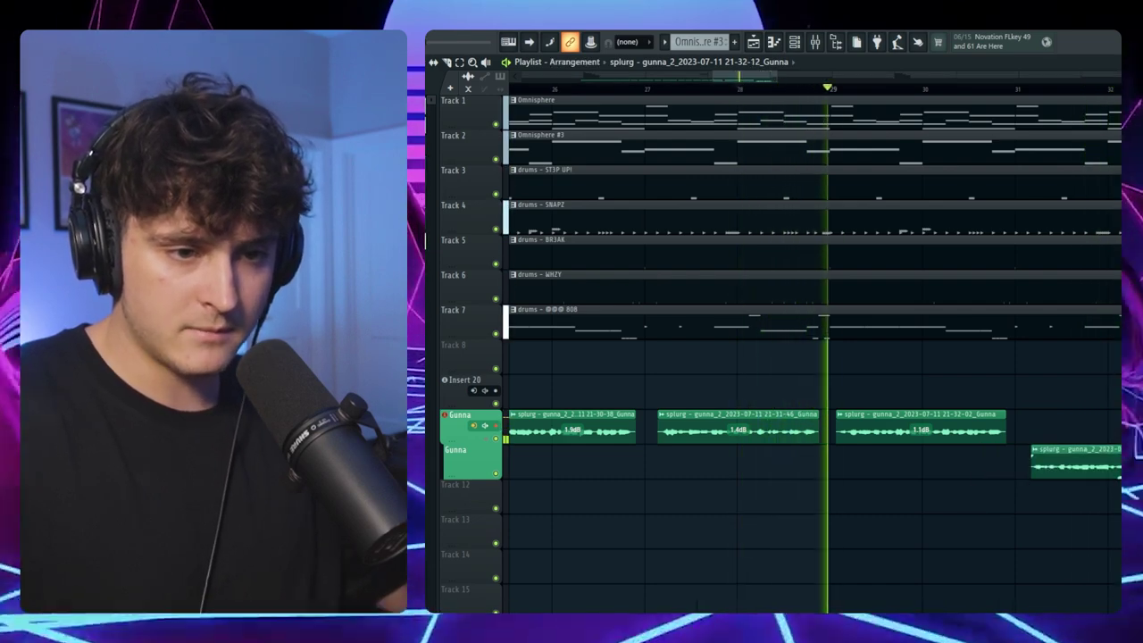
pyautogui.moveTo(1114, 477); pyautogui.dragTo(1102, 459)
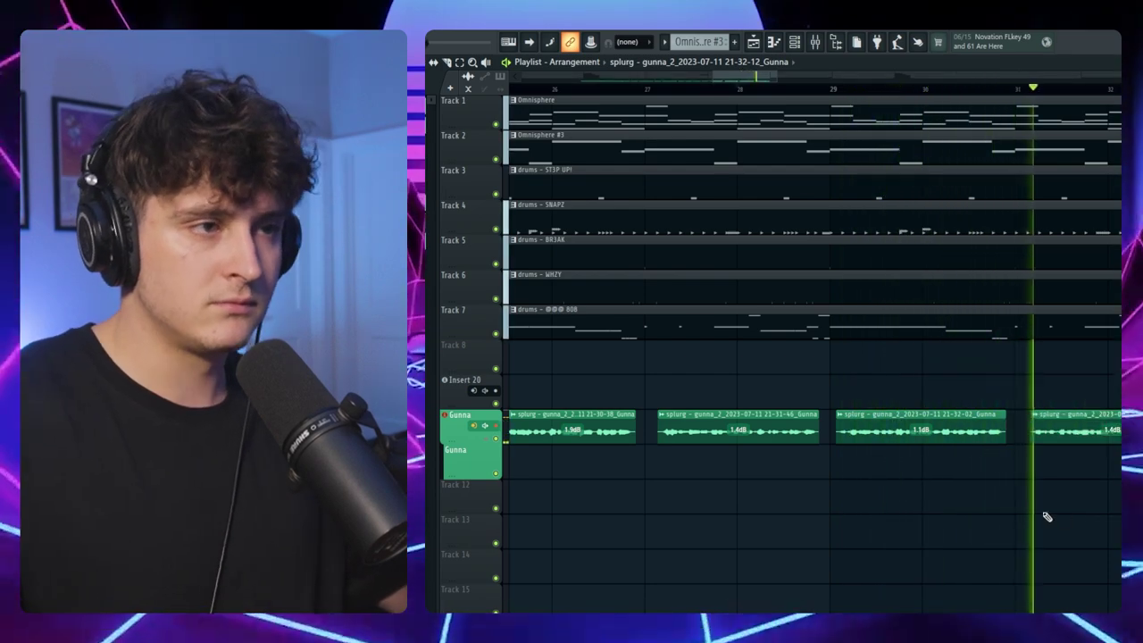
pyautogui.scroll(-5, 756, 93)
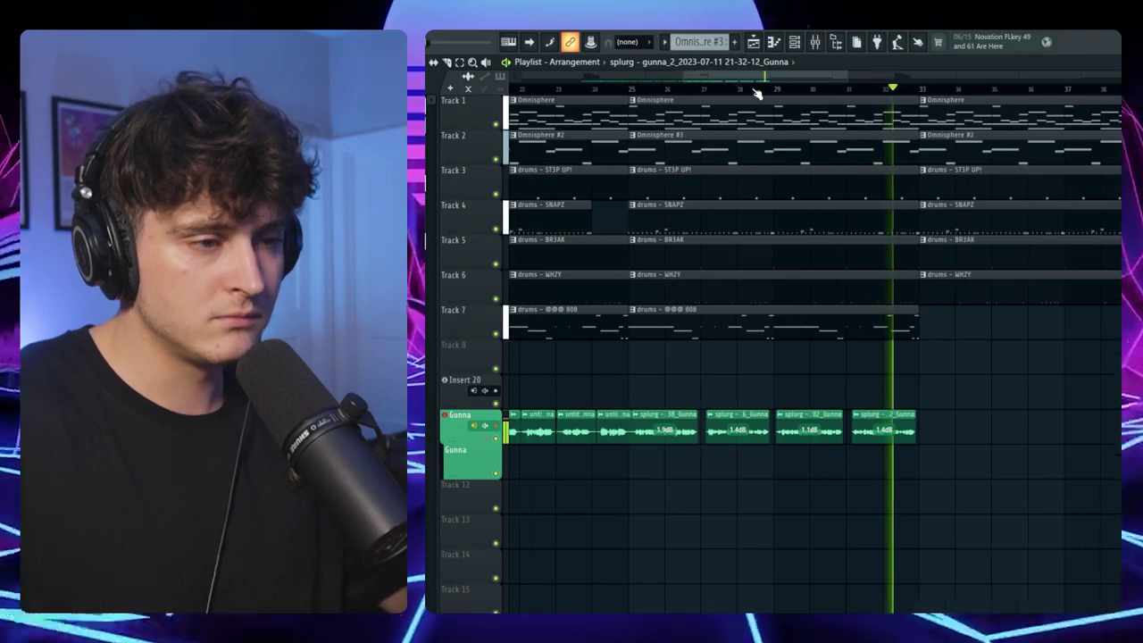